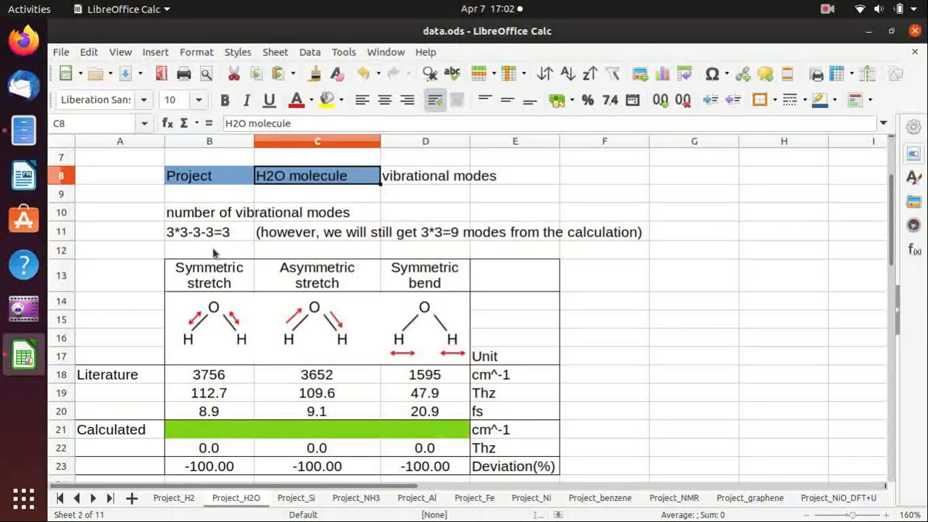
Review the three H2O vibration modes and their literature wavenumbers 3756, 3652 and 1595 cm^-1
{"action": "left_click", "coordinate": [237, 286]}
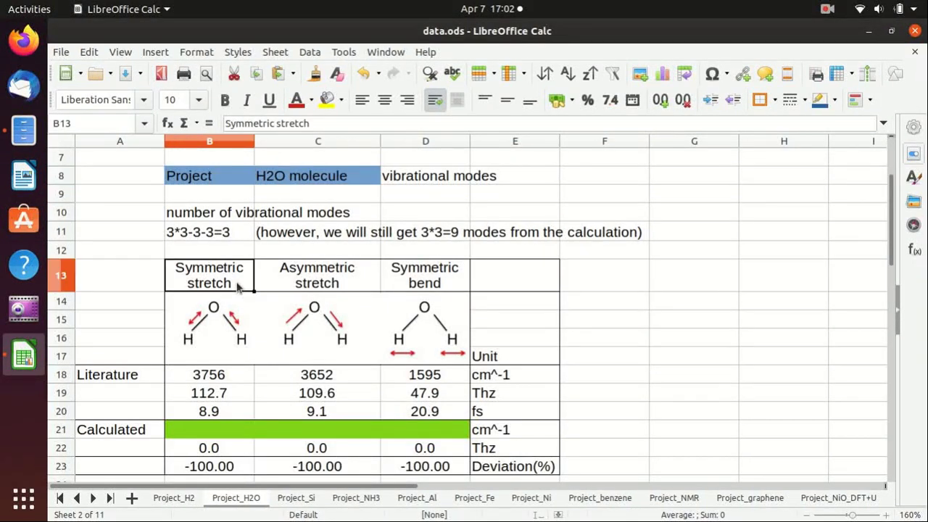
{"action": "left_click", "coordinate": [317, 286]}
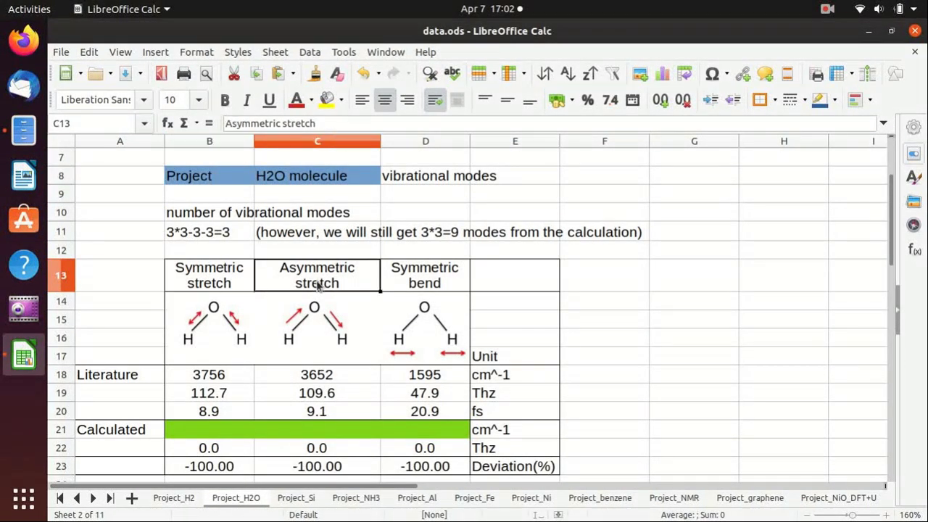
{"action": "left_click", "coordinate": [444, 287]}
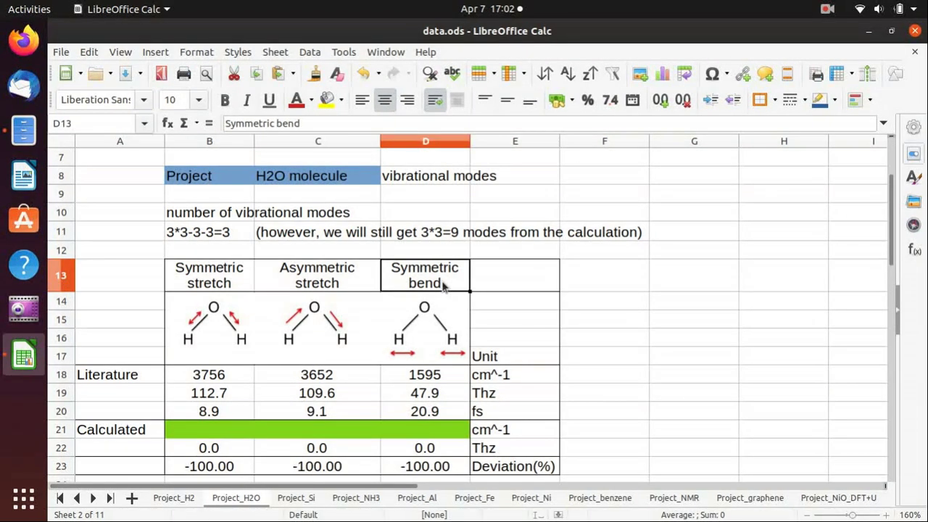
{"action": "left_click", "coordinate": [215, 375]}
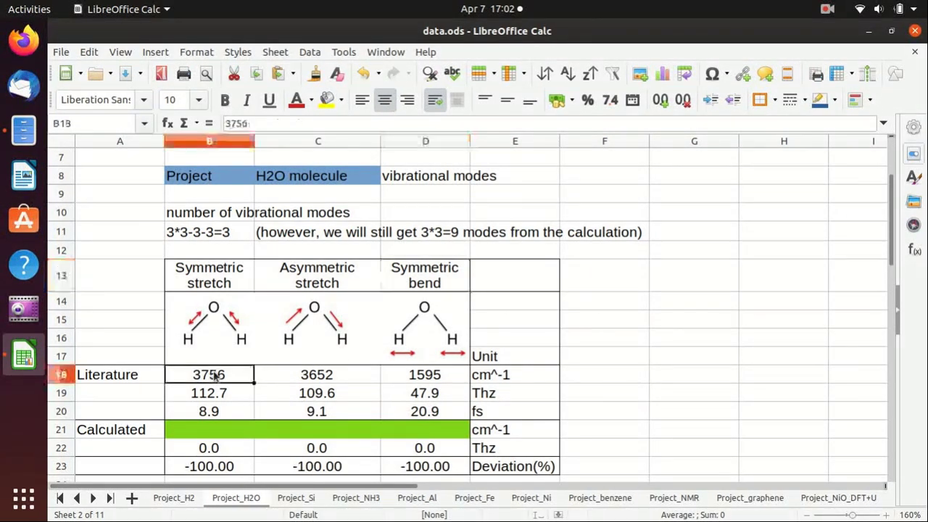
{"action": "left_click", "coordinate": [259, 375]}
{"action": "left_click", "coordinate": [446, 376]}
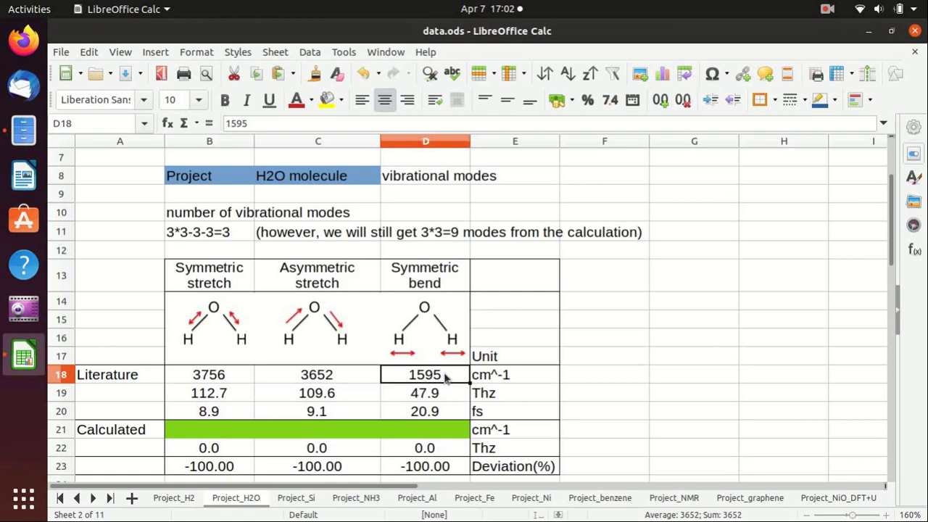
{"action": "left_click", "coordinate": [211, 375]}
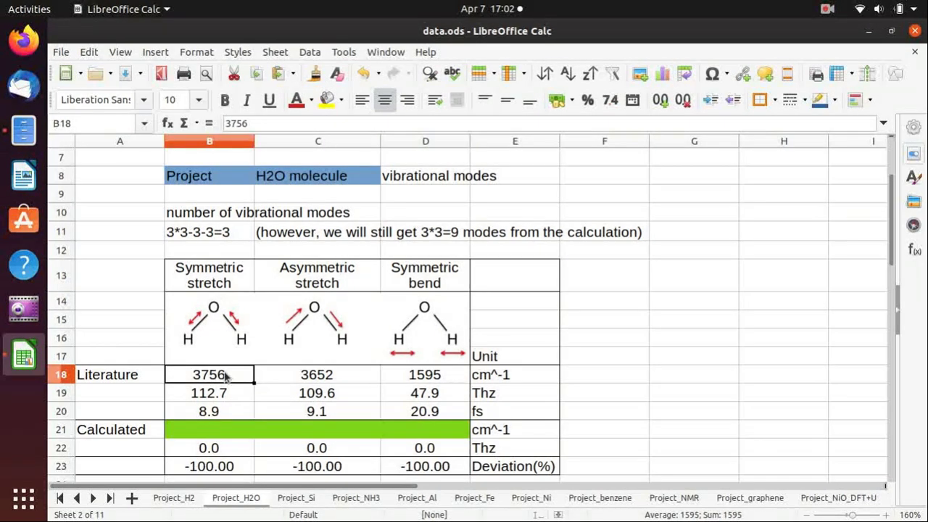
{"action": "left_click", "coordinate": [306, 385]}
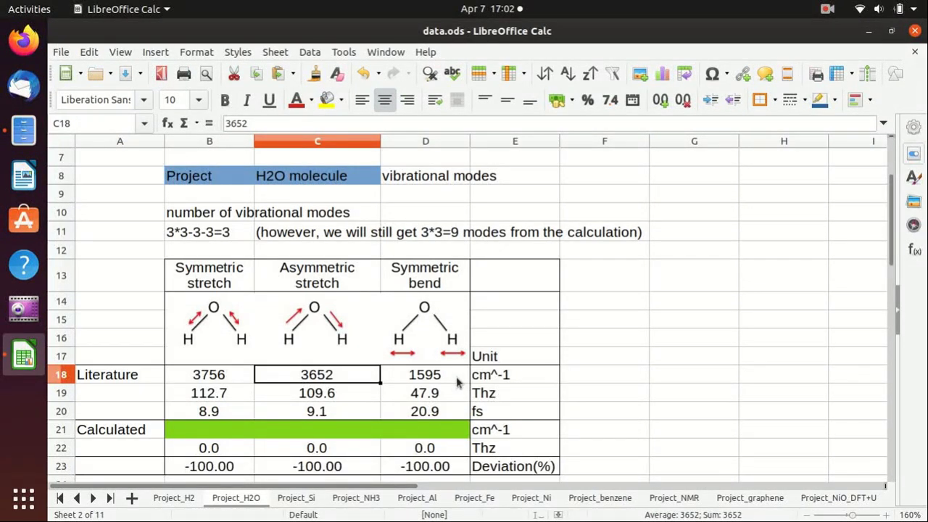
{"action": "left_click", "coordinate": [500, 382]}
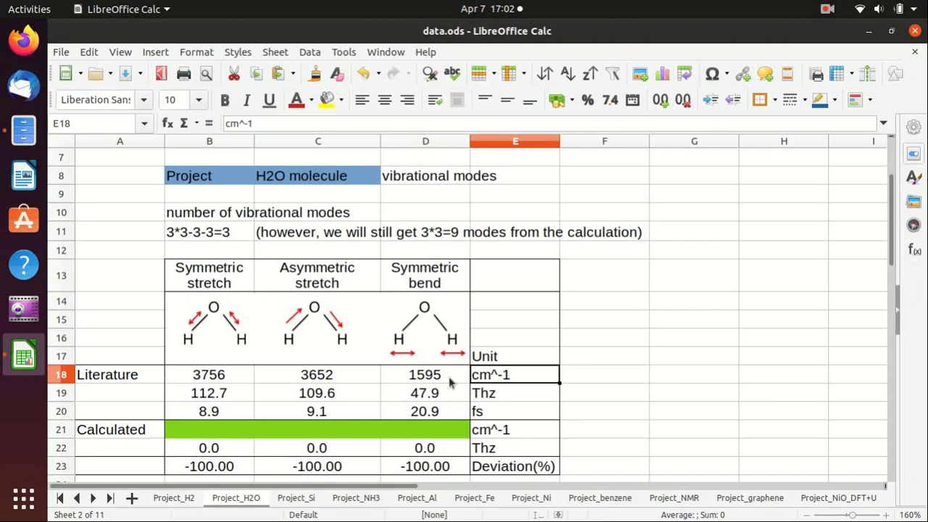
Inspect the THz and period formulas in B19, C19 and B20, and the empty calculated cells in row 21
{"action": "left_click", "coordinate": [225, 378]}
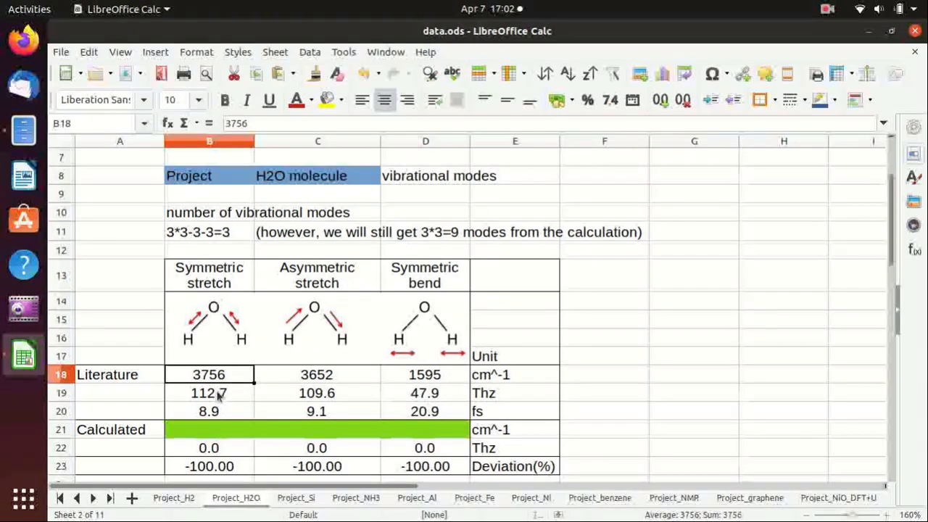
{"action": "left_click", "coordinate": [222, 394]}
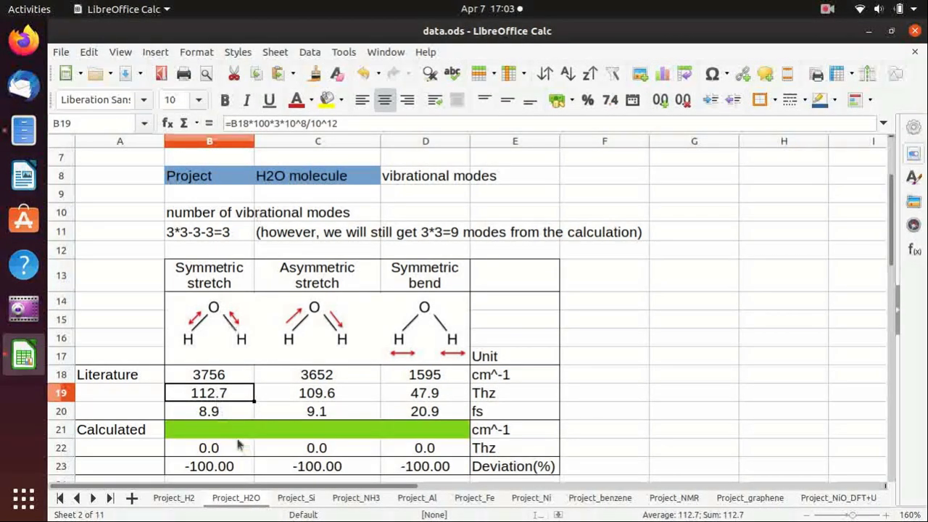
{"action": "left_click", "coordinate": [296, 396]}
{"action": "left_click", "coordinate": [214, 411]}
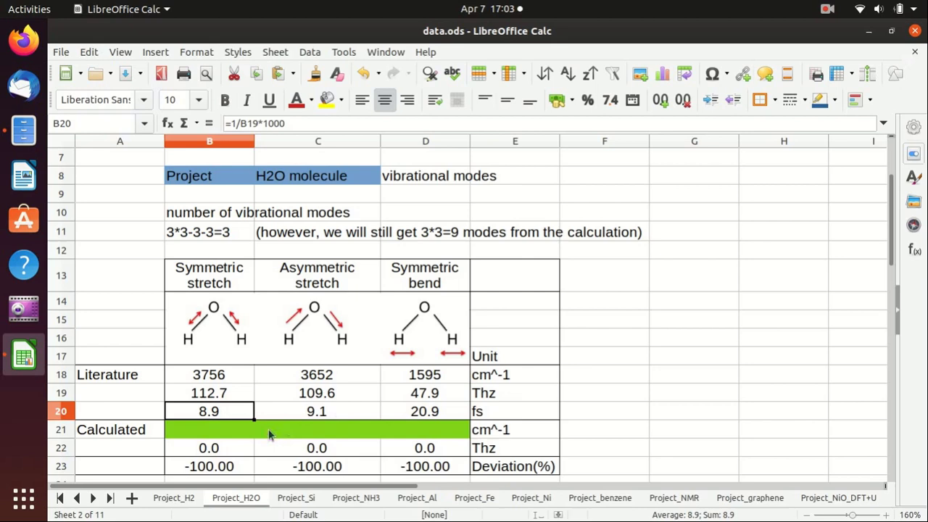
{"action": "left_click", "coordinate": [239, 386]}
{"action": "left_click", "coordinate": [350, 386]}
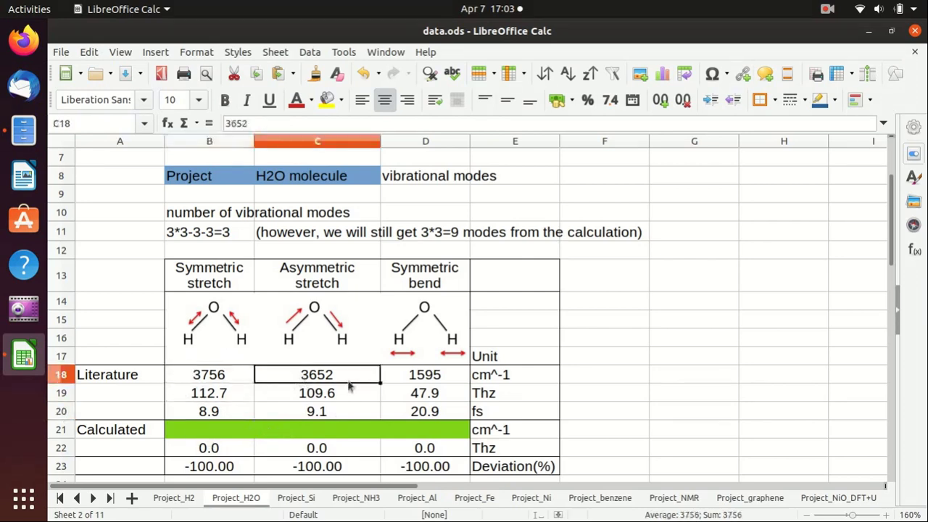
{"action": "left_click", "coordinate": [424, 380]}
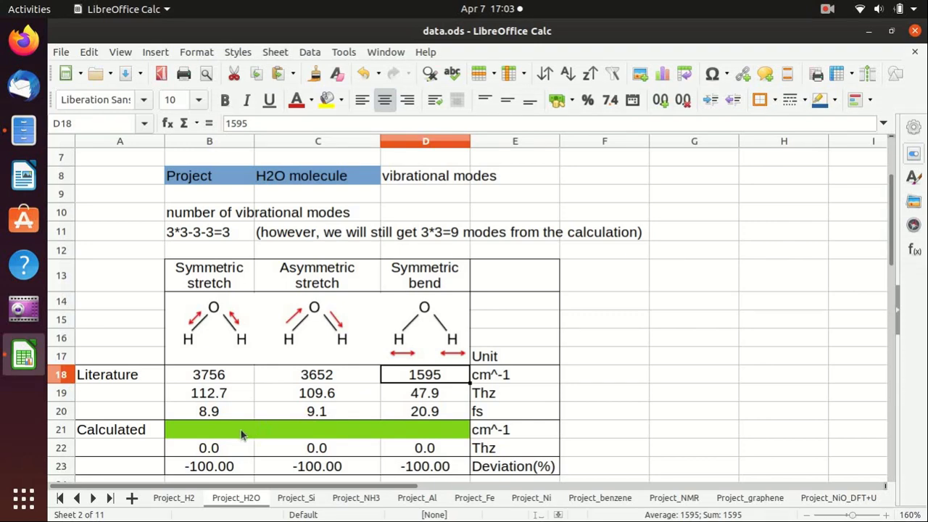
{"action": "left_click_drag", "start_coordinate": [242, 435], "coordinate": [377, 433]}
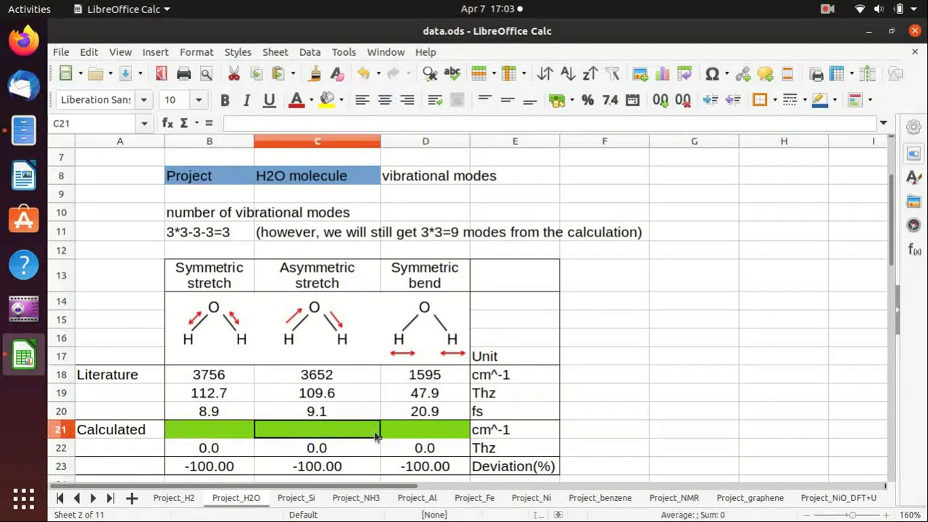
{"action": "left_click", "coordinate": [422, 435]}
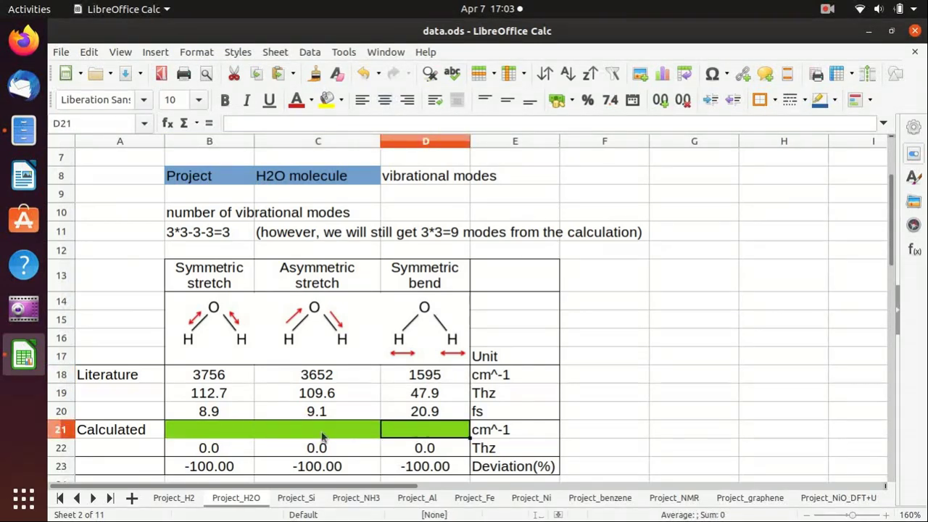
Open h2o.1_relax.in from the 17_H2O_vibration folder and review its convergence thresholds
{"action": "left_click", "coordinate": [23, 130]}
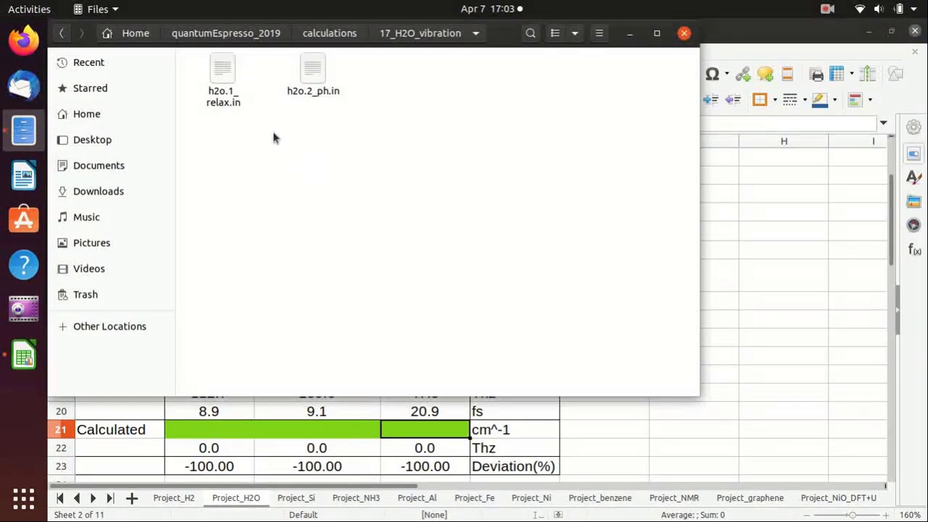
{"action": "double_click", "coordinate": [223, 68]}
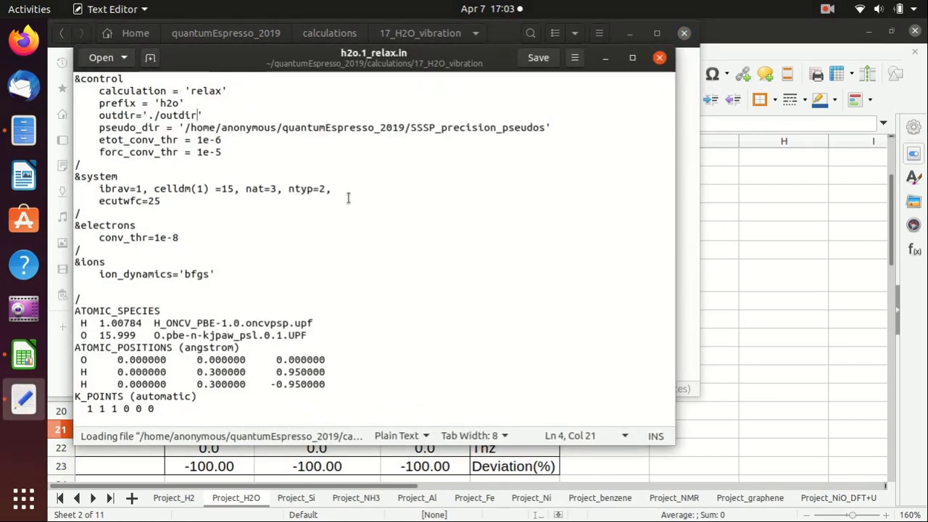
{"action": "left_click", "coordinate": [265, 152]}
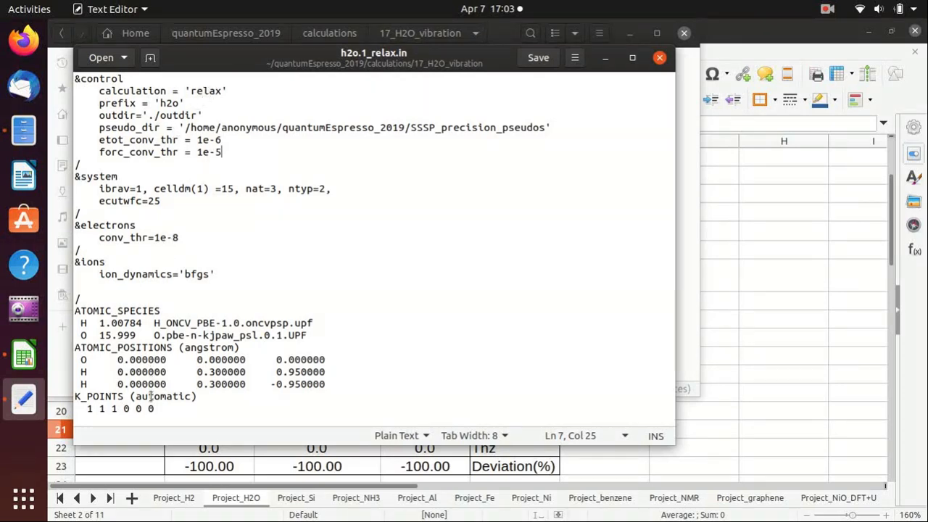
Switch from the relax input to h2o.2_ph.in and check its outdir setting
{"action": "left_click", "coordinate": [659, 57]}
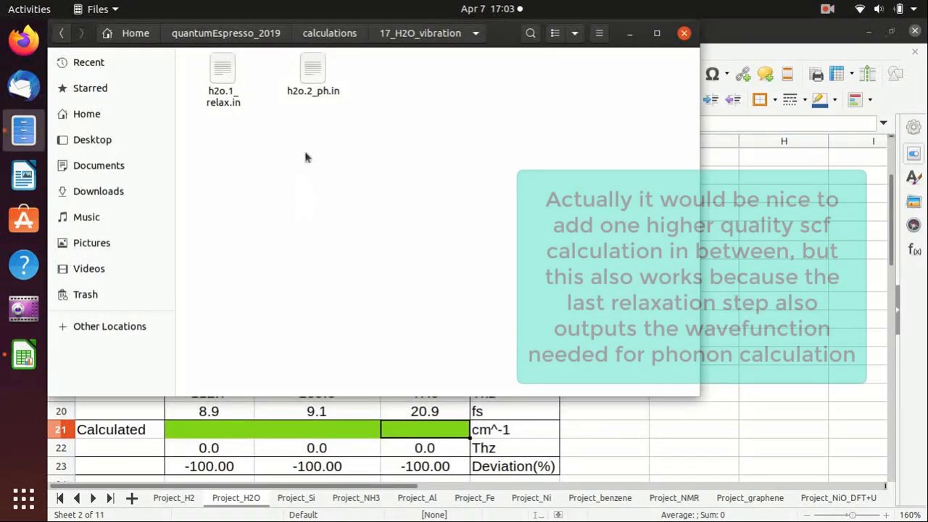
{"action": "double_click", "coordinate": [315, 68]}
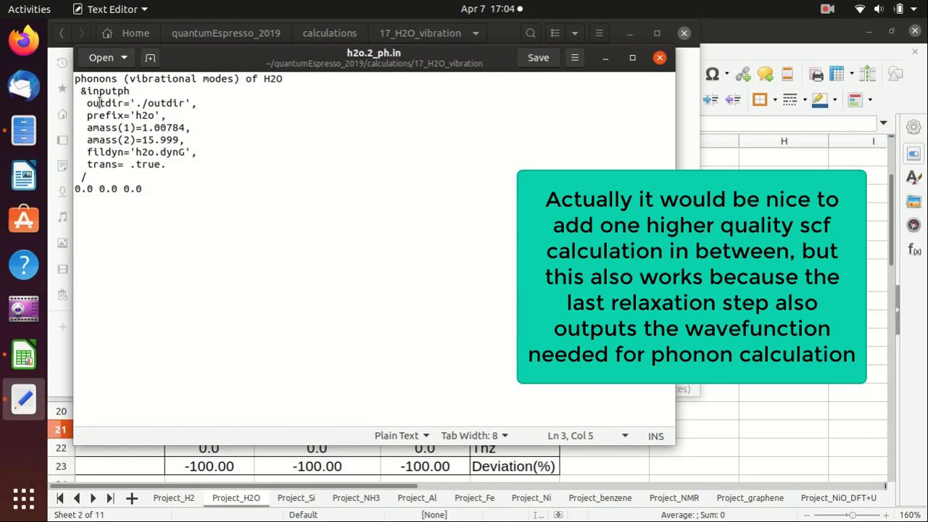
{"action": "double_click", "coordinate": [107, 103]}
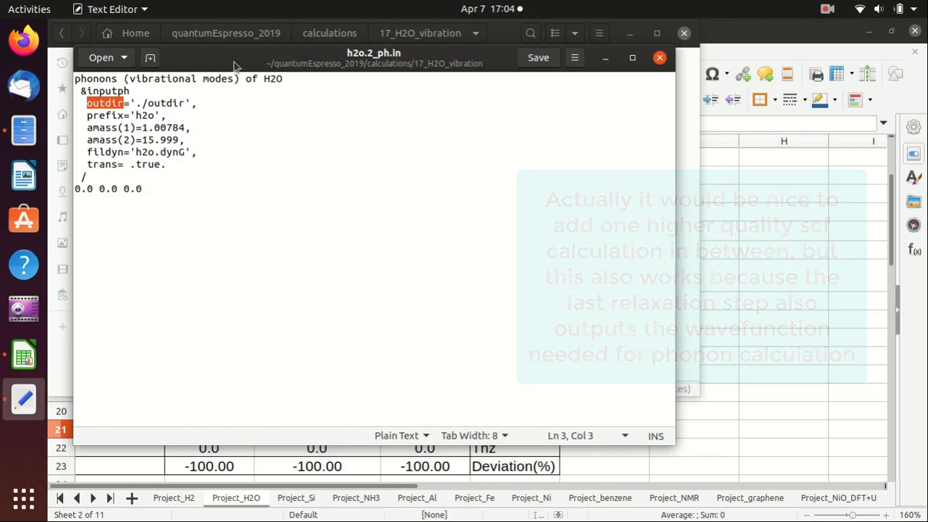
{"action": "left_click_drag", "start_coordinate": [237, 60], "coordinate": [394, 98]}
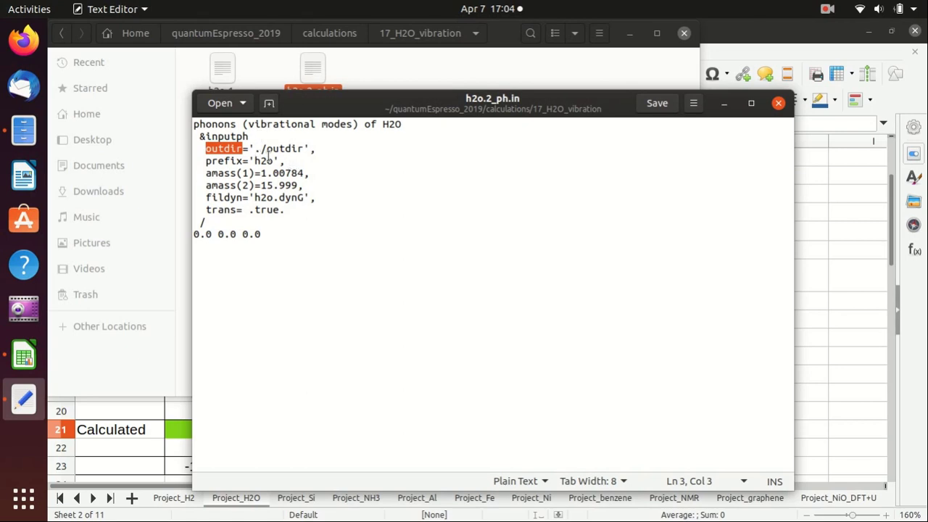
Check the hydrogen and oxygen amass entries and fildyn 'h2o.dynG' in h2o.2_ph.in, then close it
{"action": "double_click", "coordinate": [223, 173]}
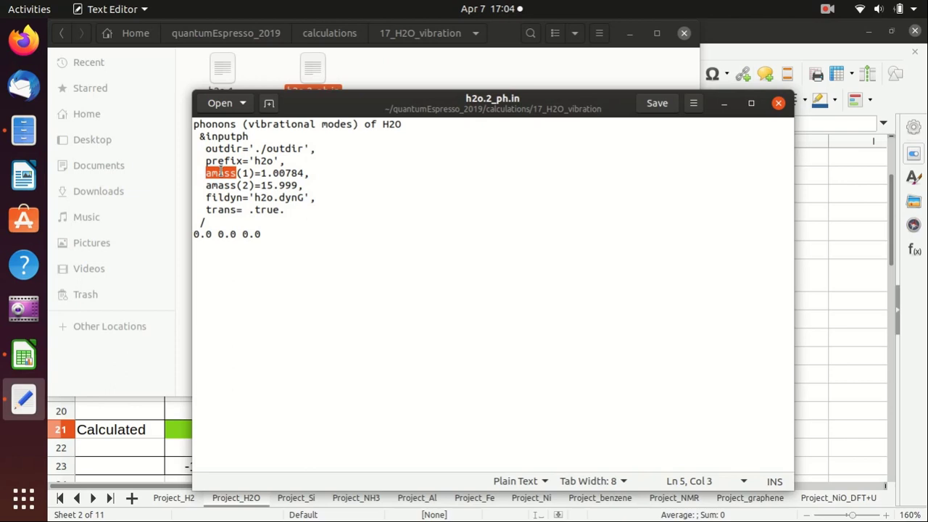
{"action": "double_click", "coordinate": [221, 185]}
{"action": "left_click", "coordinate": [224, 185]}
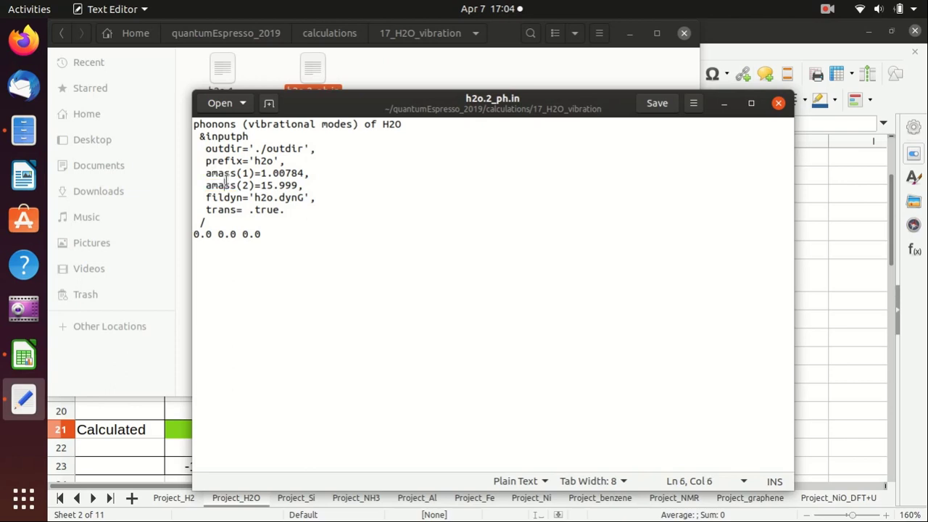
{"action": "double_click", "coordinate": [226, 172]}
{"action": "double_click", "coordinate": [226, 186]}
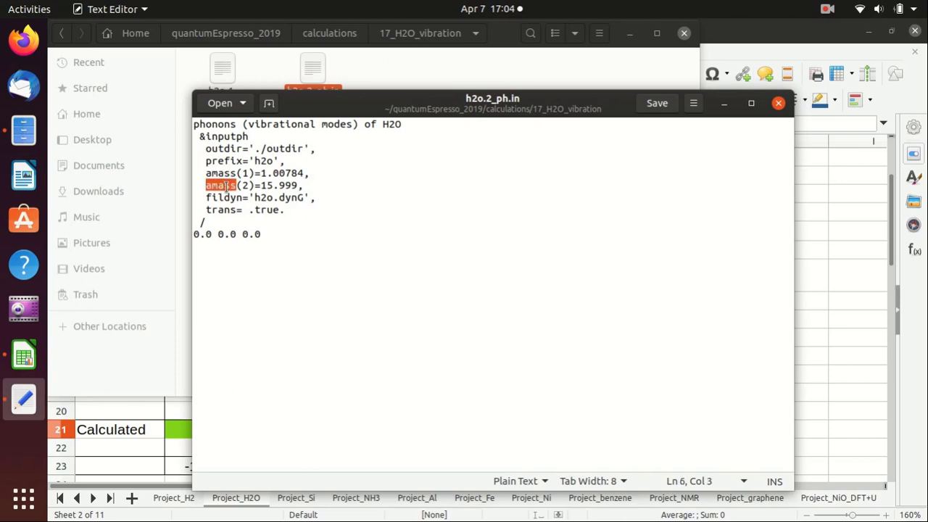
{"action": "left_click_drag", "start_coordinate": [260, 198], "coordinate": [287, 210]}
{"action": "left_click", "coordinate": [304, 197]}
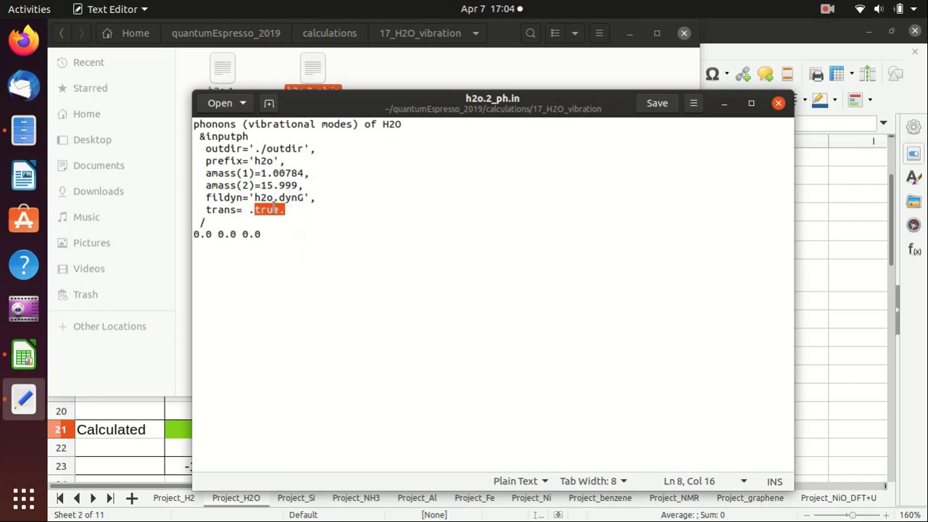
{"action": "left_click", "coordinate": [506, 196]}
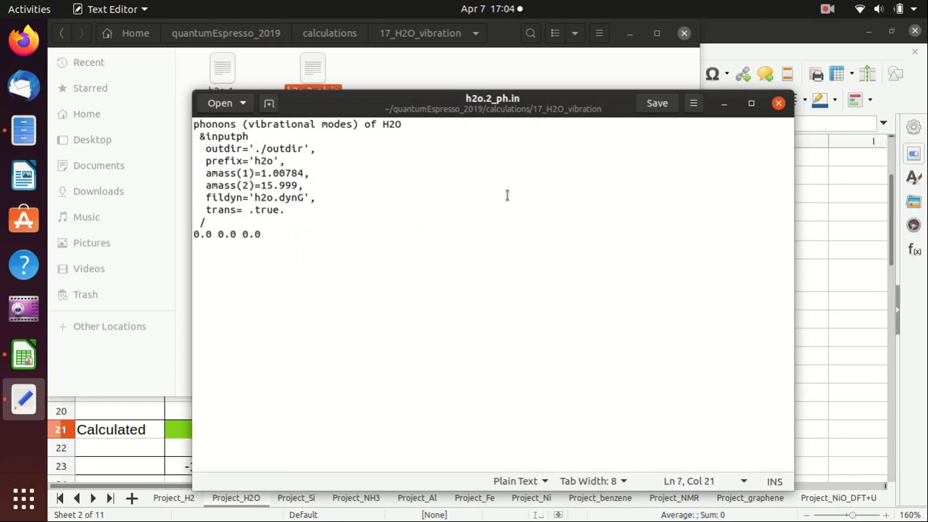
{"action": "left_click", "coordinate": [777, 104]}
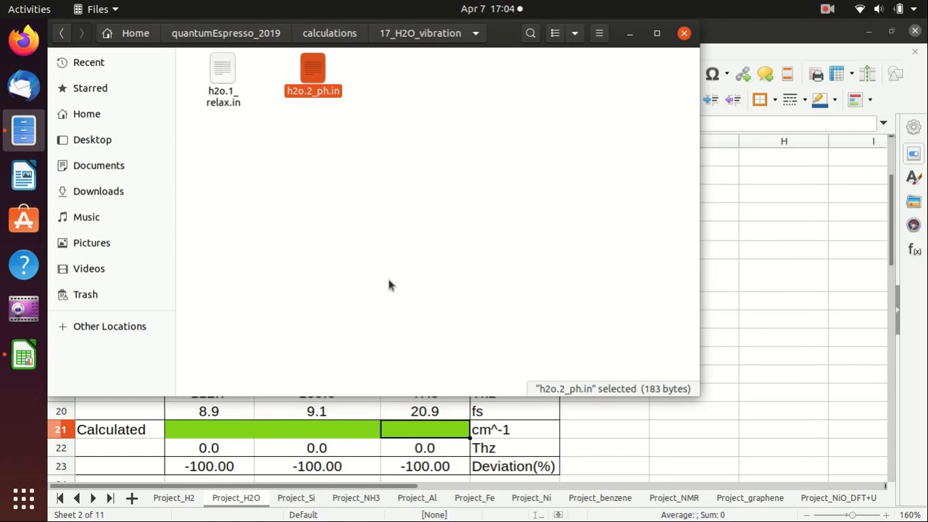
Open a new terminal window with Ctrl+Alt+T and move it lower and to the right
{"action": "key", "text": "ctrl+alt+t"}
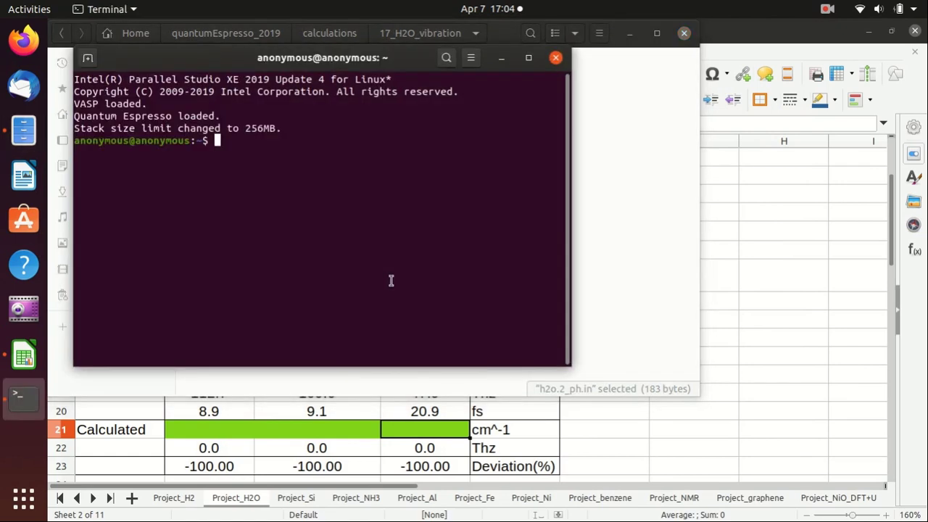
{"action": "left_click_drag", "start_coordinate": [374, 63], "coordinate": [419, 84]}
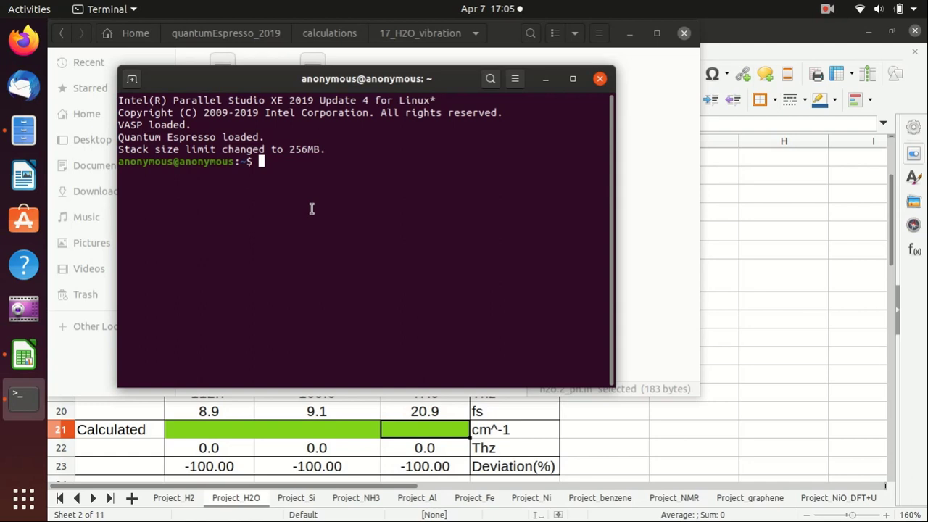
{"action": "type", "text": "gedit ~/.bashrc"}
{"action": "key", "text": "Return"}
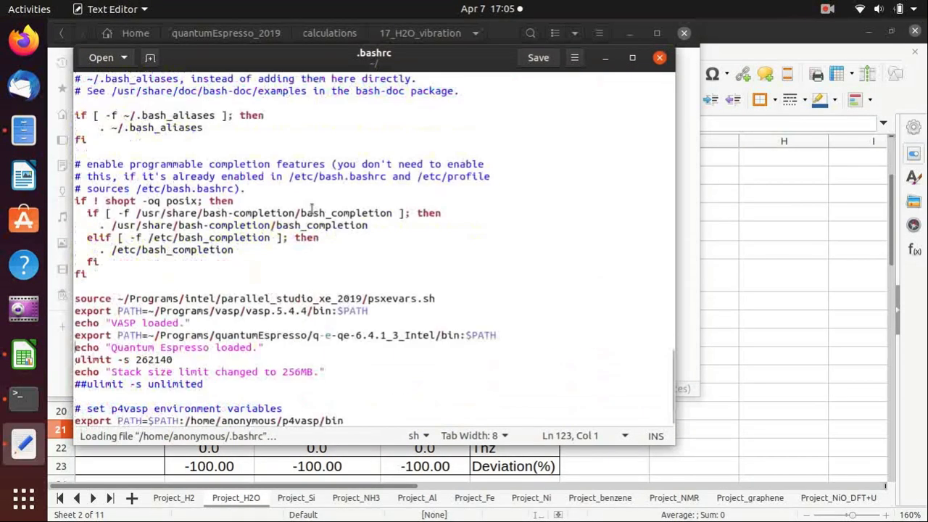
{"action": "left_click_drag", "start_coordinate": [272, 349], "coordinate": [75, 334]}
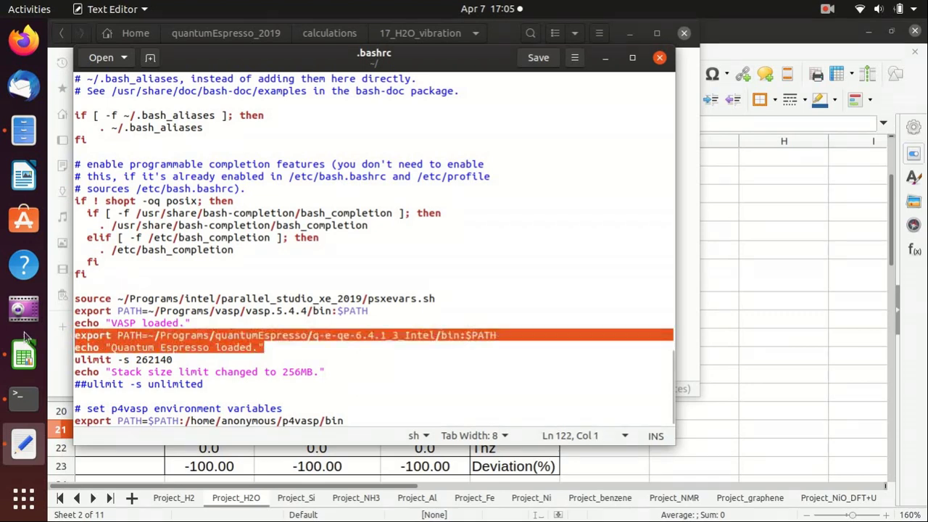
{"action": "left_click", "coordinate": [147, 335]}
{"action": "left_click_drag", "start_coordinate": [147, 335], "coordinate": [503, 338]}
{"action": "left_click", "coordinate": [496, 345]}
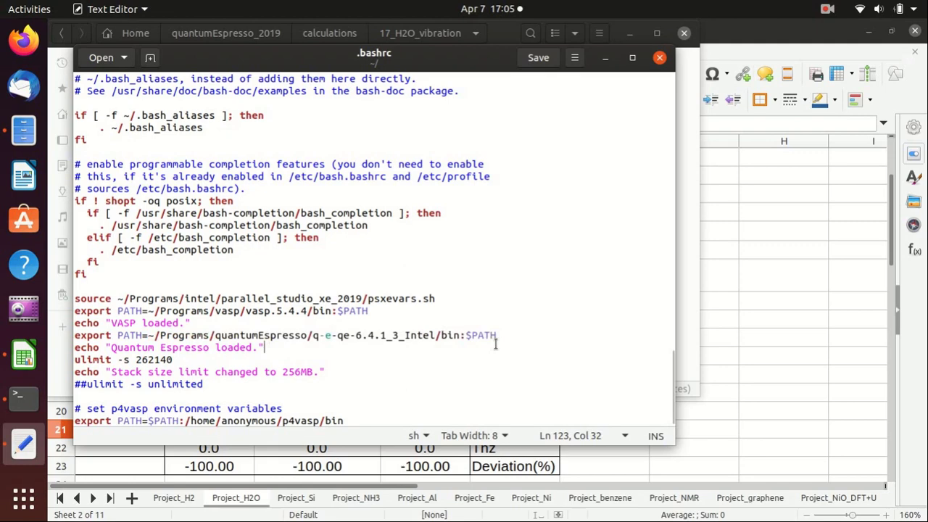
Change into quantumEspresso_2019/calculations/17_H2O_vibration and list its files
{"action": "left_click", "coordinate": [659, 58]}
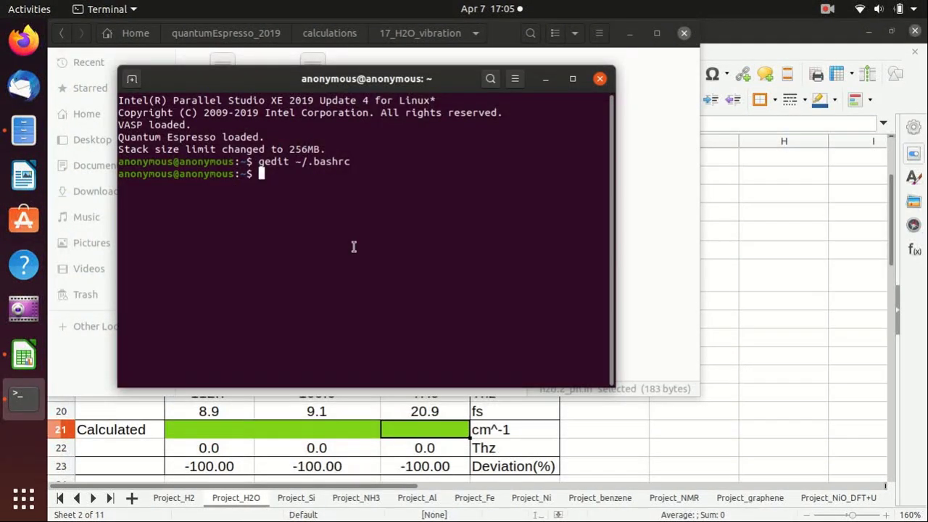
{"action": "type", "text": "cd quan"}
{"action": "key", "text": "Tab"}
{"action": "type", "text": "ca"}
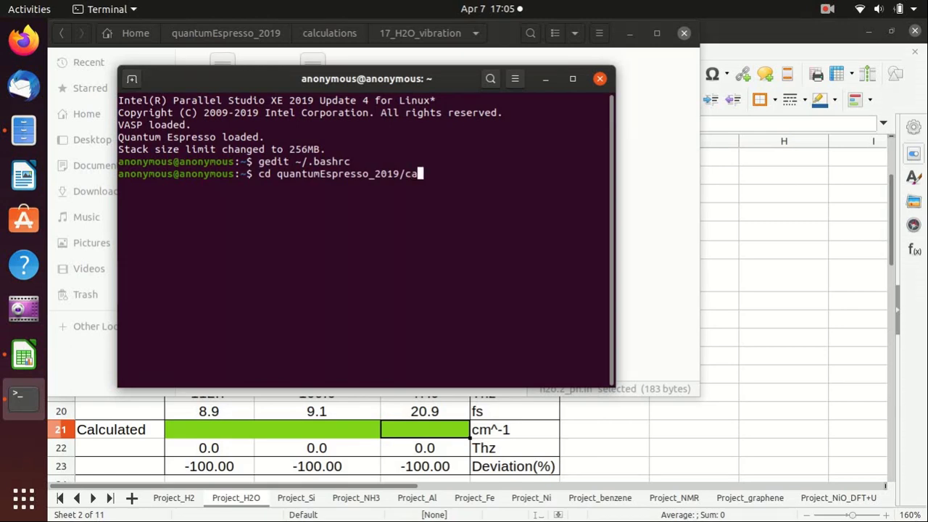
{"action": "key", "text": "Tab"}
{"action": "type", "text": "17"}
{"action": "key", "text": "Tab"}
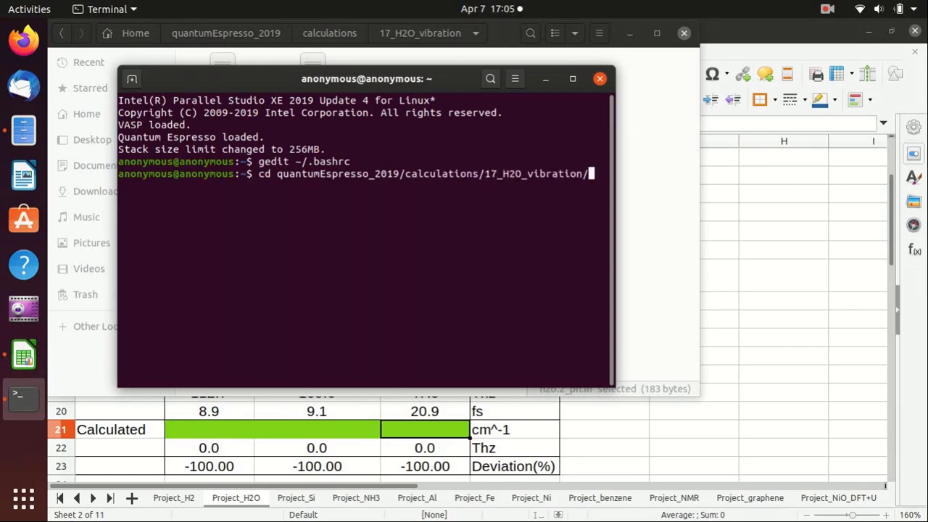
{"action": "key", "text": "Return"}
{"action": "type", "text": "ls"}
{"action": "key", "text": "Return"}
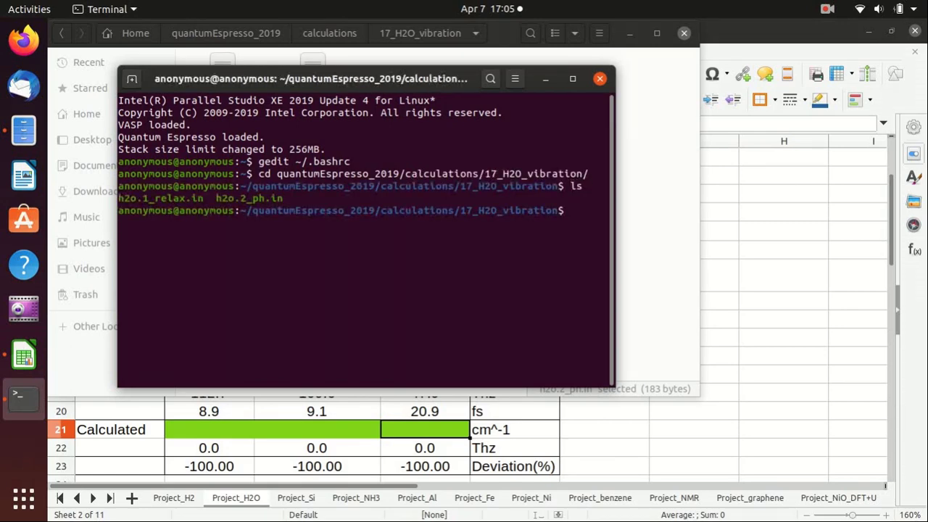
Launch mpirun -np 2 pw.x < h2o.1_relax.in > h2o.1_relax.out & in the background
{"action": "type", "text": "mpi"}
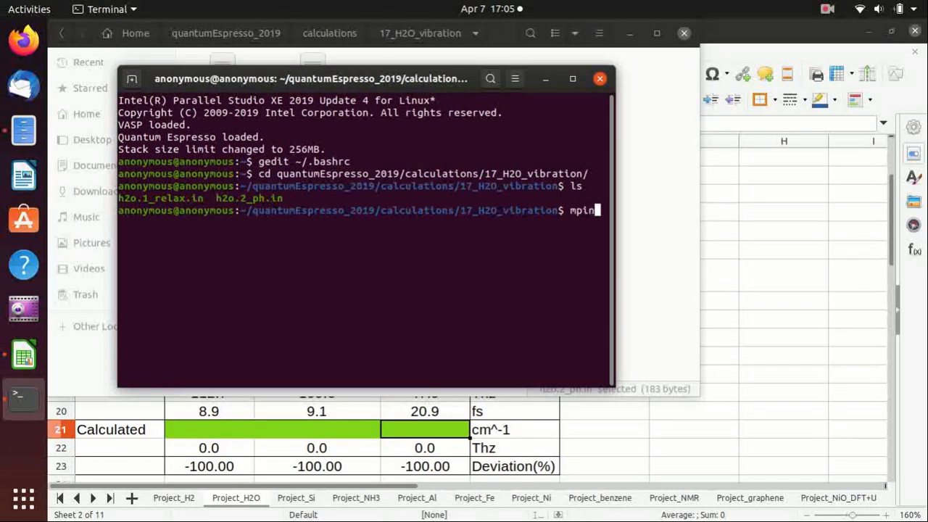
{"action": "type", "text": "run -np "}
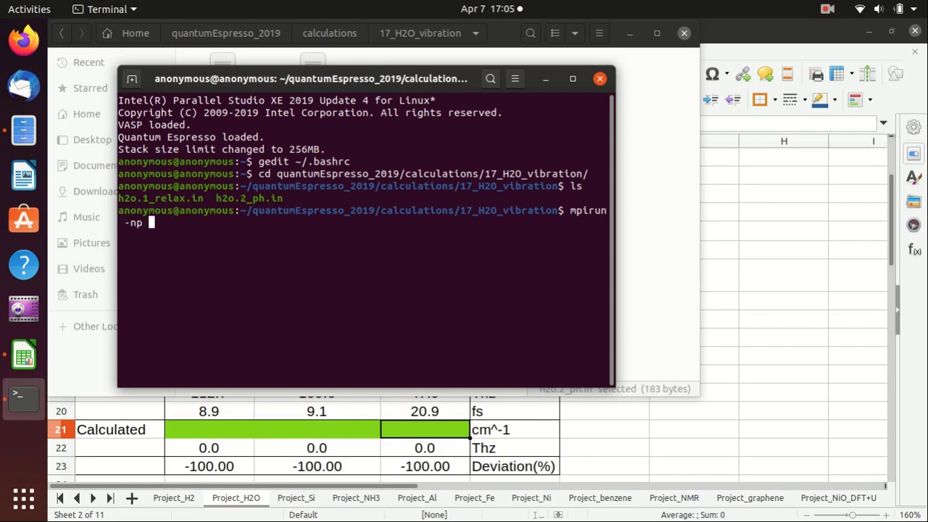
{"action": "type", "text": "2 pw.x <"}
{"action": "key", "text": "Left"}
{"action": "key", "text": "Left"}
{"action": "key", "text": "Left"}
{"action": "key", "text": "Left"}
{"action": "key", "text": "Left"}
{"action": "key", "text": "Left"}
{"action": "key", "text": "Left"}
{"action": "key", "text": "Right"}
{"action": "key", "text": "Right"}
{"action": "key", "text": "Right"}
{"action": "key", "text": "Right"}
{"action": "key", "text": "Right"}
{"action": "key", "text": "Right"}
{"action": "key", "text": "Right"}
{"action": "type", "text": "h"}
{"action": "key", "text": "Tab"}
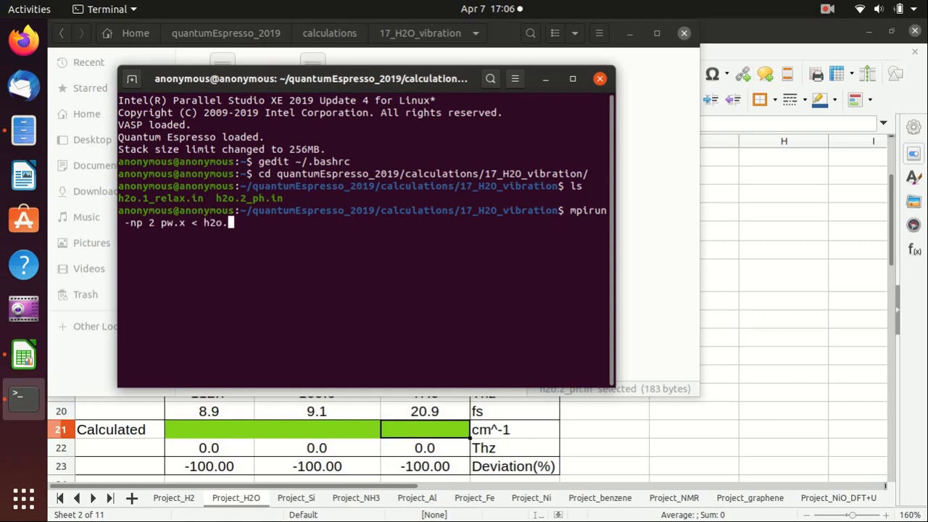
{"action": "type", "text": "1"}
{"action": "key", "text": "Tab"}
{"action": "type", "text": "> ou"}
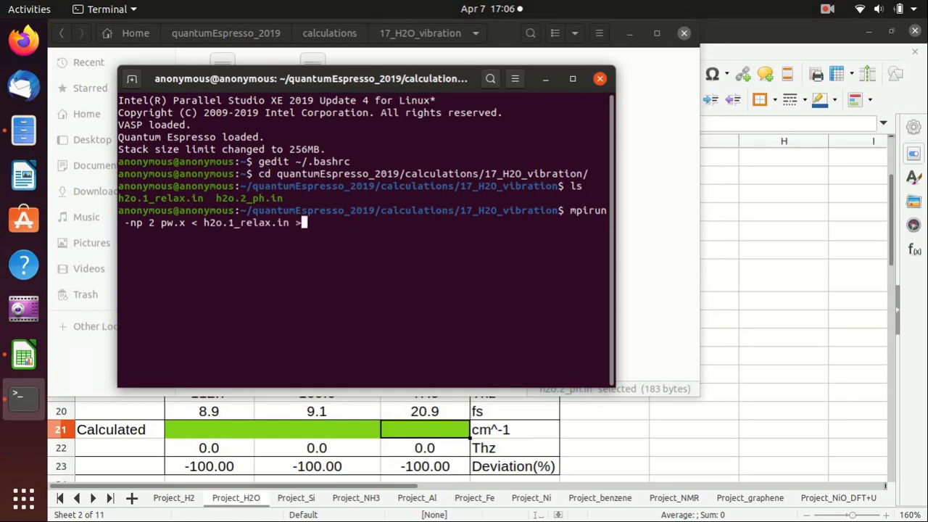
{"action": "key", "text": "BackSpace"}
{"action": "key", "text": "BackSpace"}
{"action": "type", "text": "h2o.1"}
{"action": "key", "text": "Tab"}
{"action": "key", "text": "BackSpace"}
{"action": "key", "text": "BackSpace"}
{"action": "key", "text": "BackSpace"}
{"action": "type", "text": "out &"}
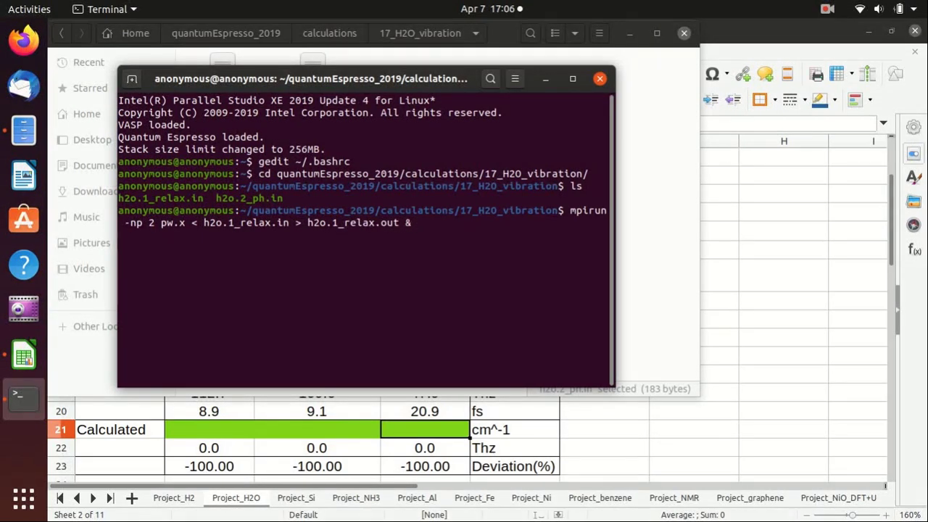
{"action": "key", "text": "Return"}
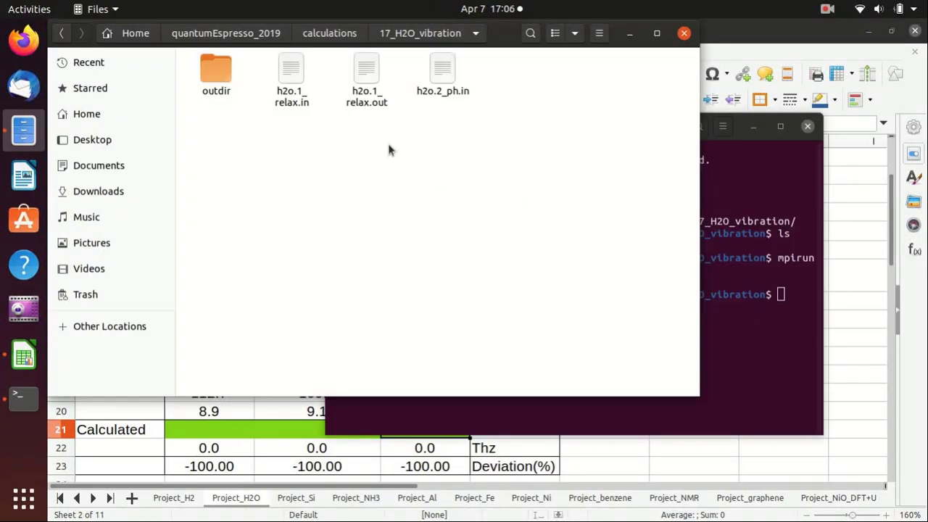
Confirm h2o.1_relax.out appeared in the folder and the relax job reports Done
{"action": "left_click", "coordinate": [366, 71]}
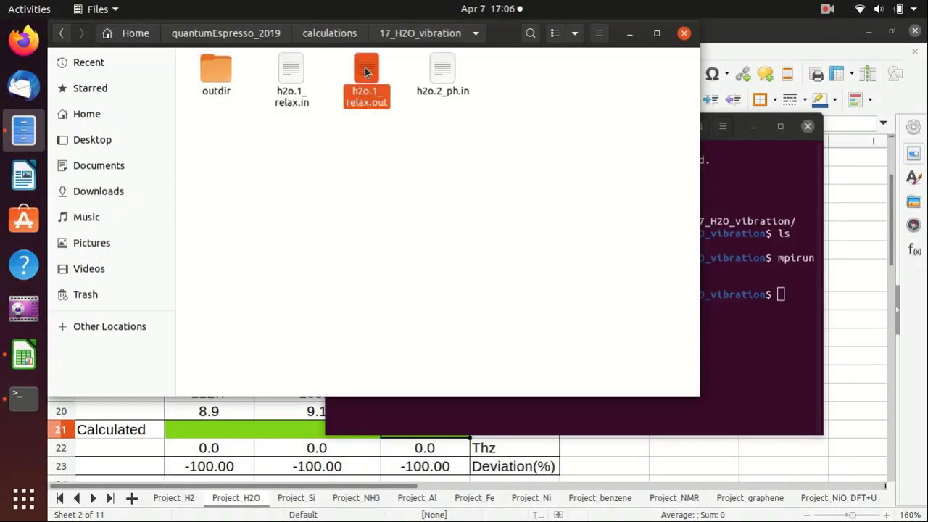
{"action": "left_click", "coordinate": [233, 119]}
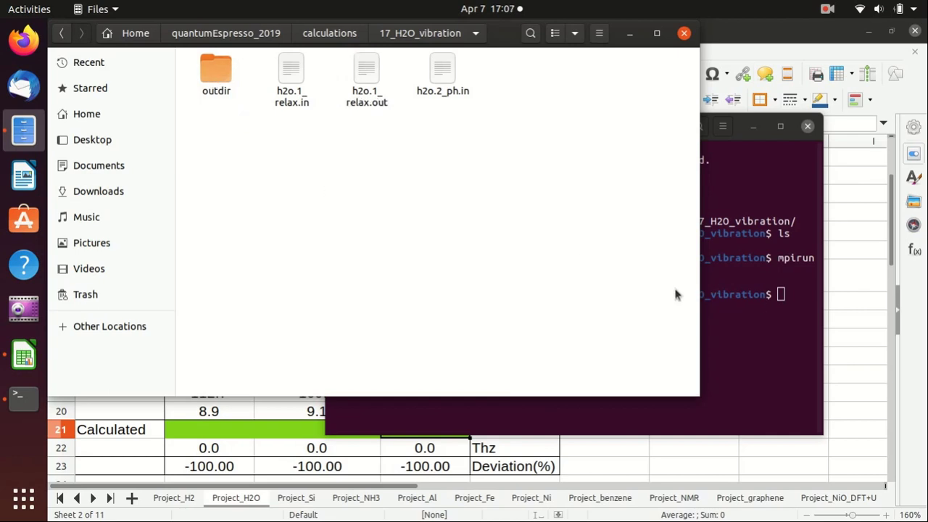
{"action": "left_click", "coordinate": [762, 301]}
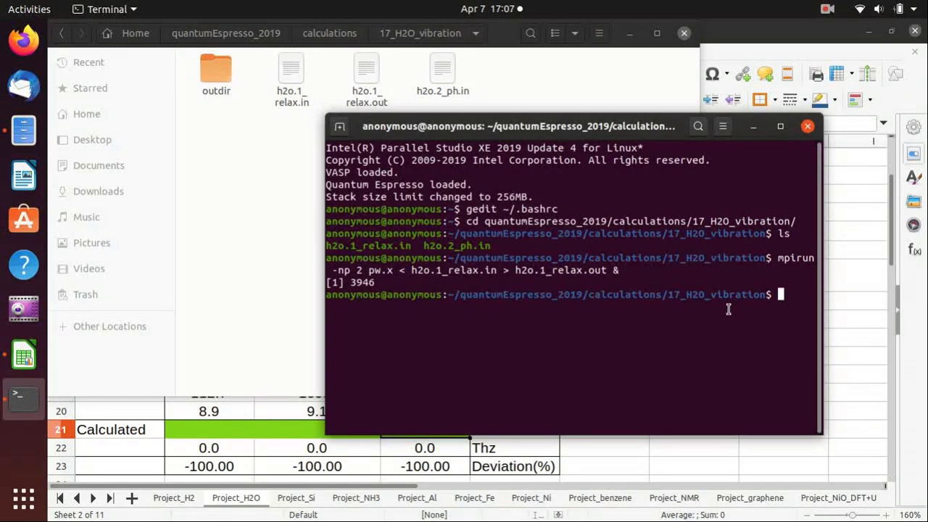
{"action": "key", "text": "Return"}
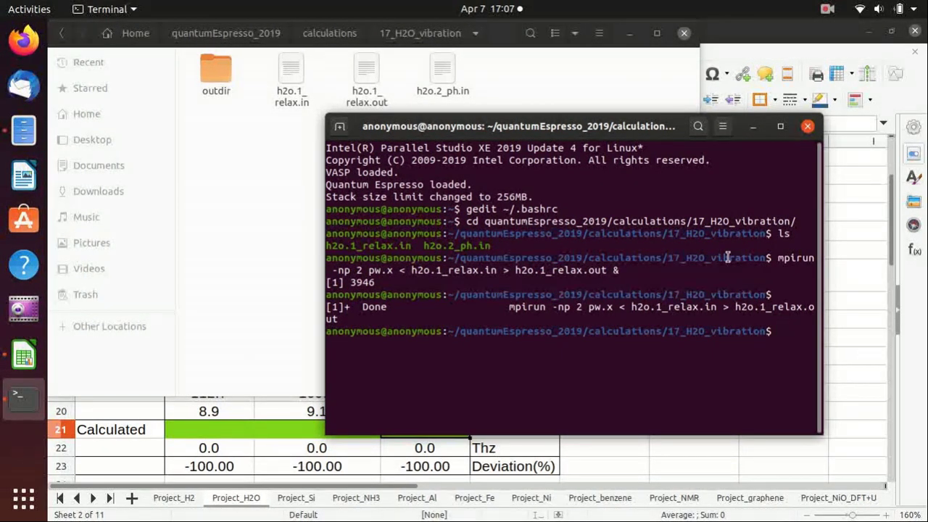
Run mpirun -np 2 ph.x < h2o.2_ph.in > h2o.2_ph.out & in the background
{"action": "type", "text": "mpirun"}
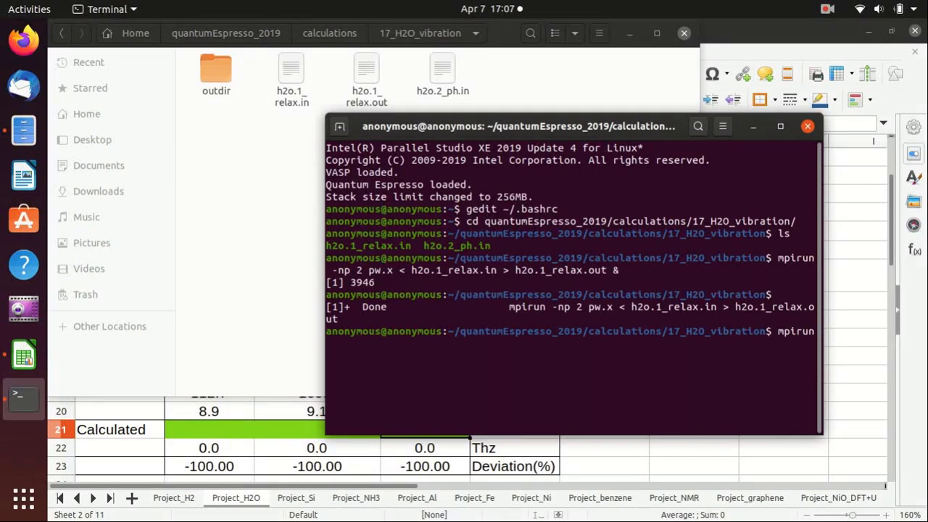
{"action": "type", "text": " -np 2 ph.x "}
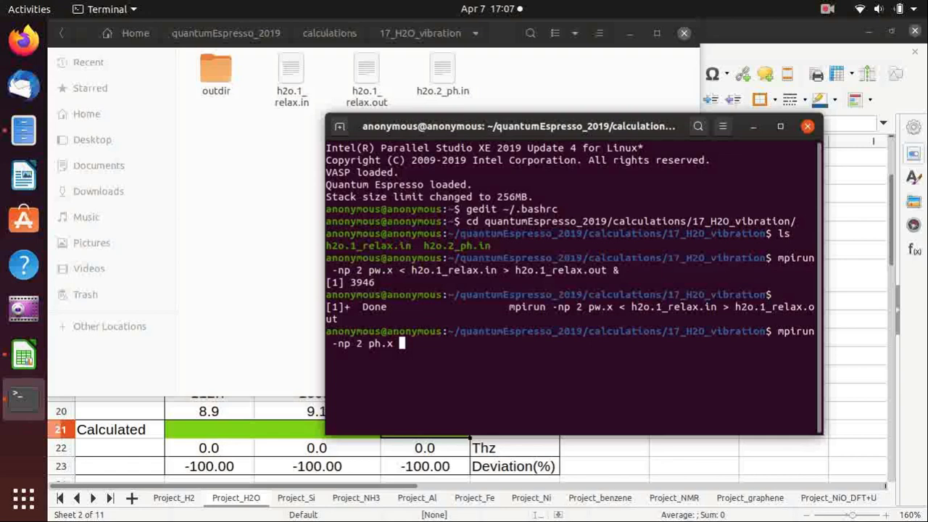
{"action": "type", "text": "< h2o.2"}
{"action": "key", "text": "Tab"}
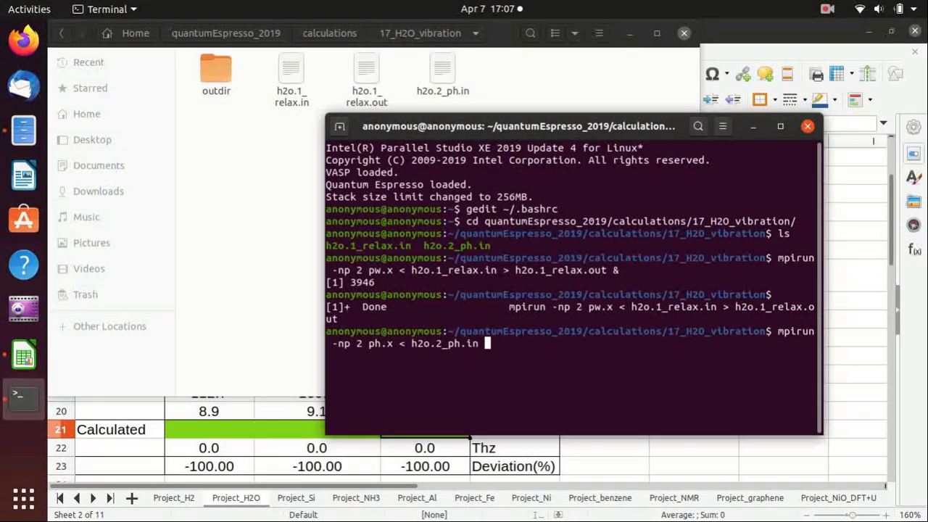
{"action": "type", "text": "> h2o.2"}
{"action": "key", "text": "Tab"}
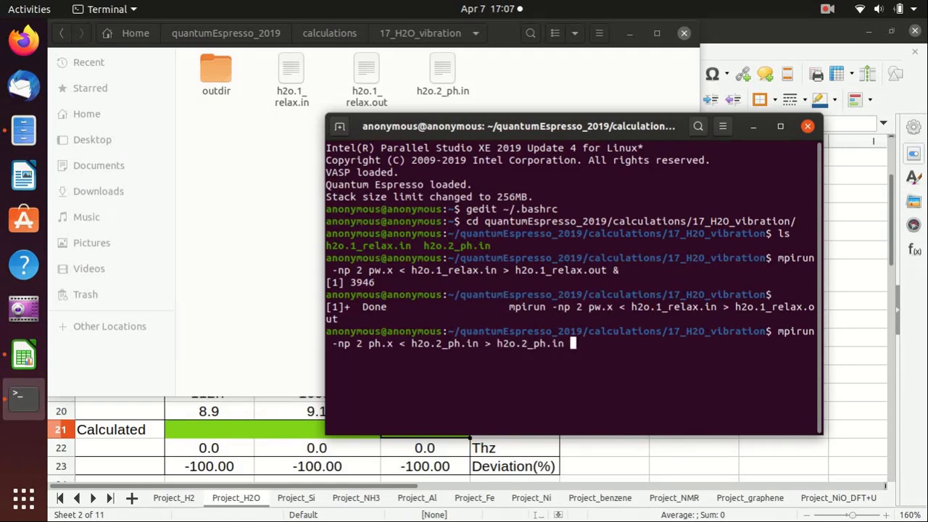
{"action": "key", "text": "BackSpace"}
{"action": "key", "text": "BackSpace"}
{"action": "key", "text": "BackSpace"}
{"action": "type", "text": "out &"}
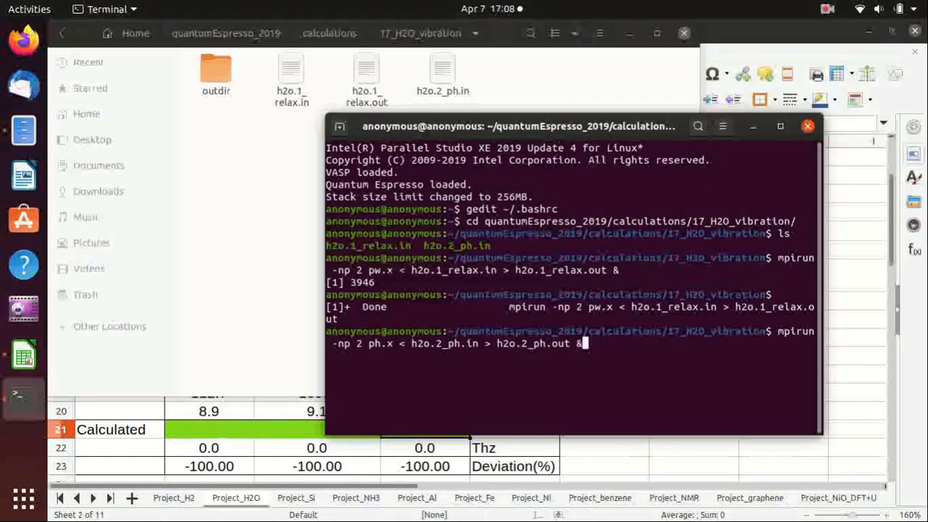
{"action": "key", "text": "Return"}
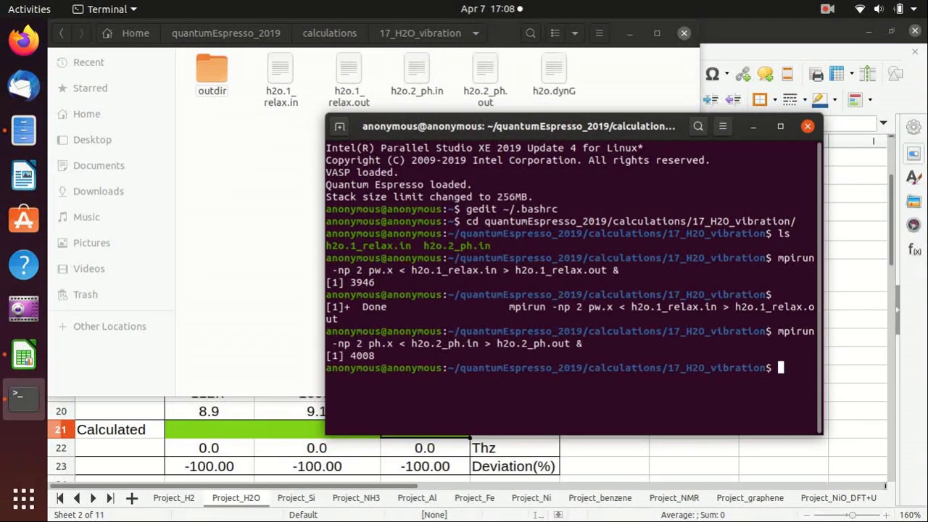
Follow h2o.2_ph.out with tail -f until JOB DONE, then stop with Ctrl+C
{"action": "type", "text": "tail -f h2"}
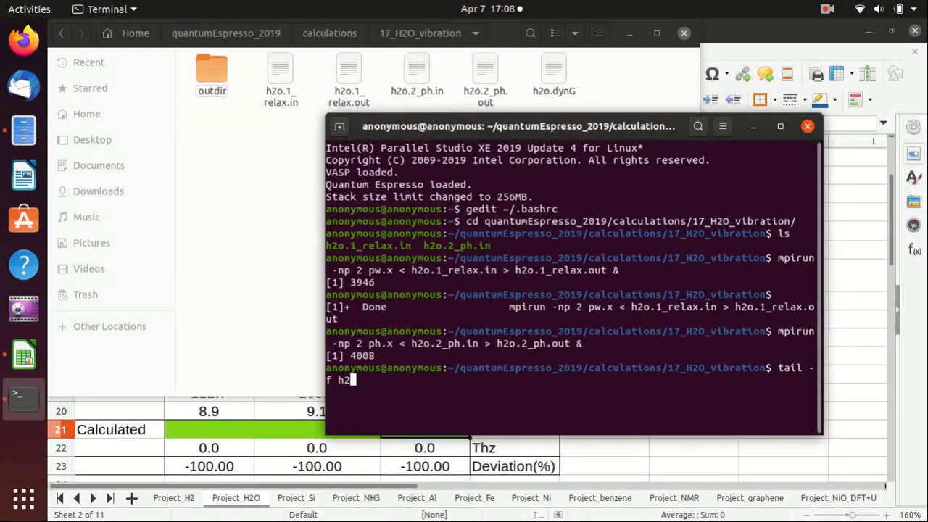
{"action": "key", "text": "Tab"}
{"action": "type", "text": "2"}
{"action": "key", "text": "Tab"}
{"action": "type", "text": "out"}
{"action": "key", "text": "Return"}
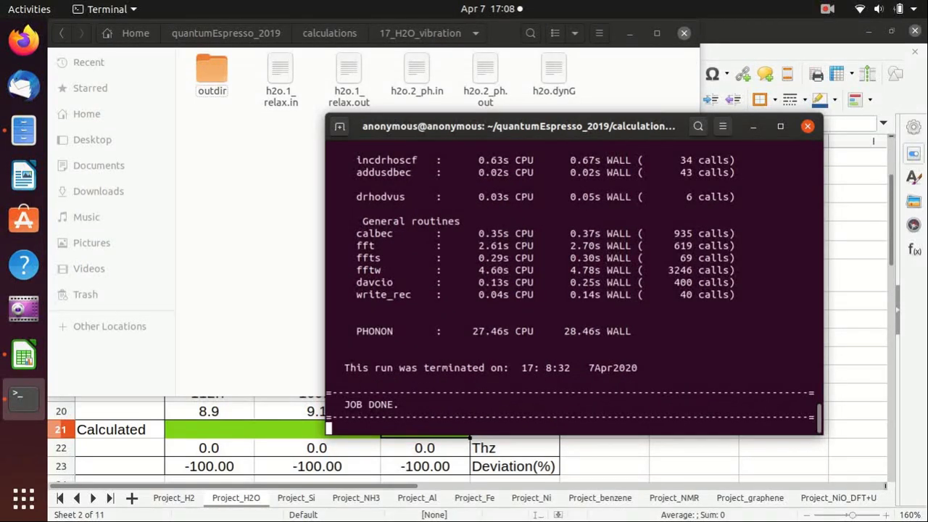
{"action": "key", "text": "ctrl+c"}
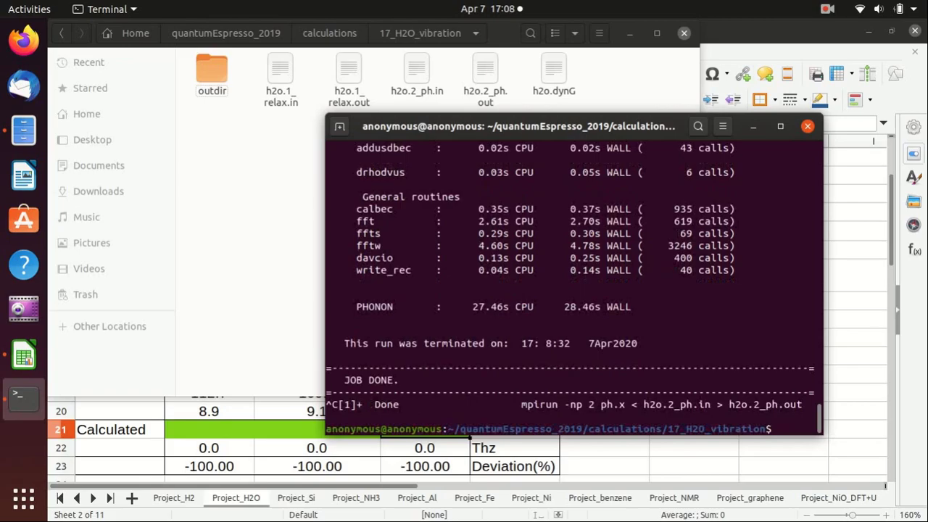
Open h2o.2_ph.out in Text Editor and locate the list of nine calculated frequencies
{"action": "left_click", "coordinate": [485, 72]}
{"action": "double_click", "coordinate": [486, 72]}
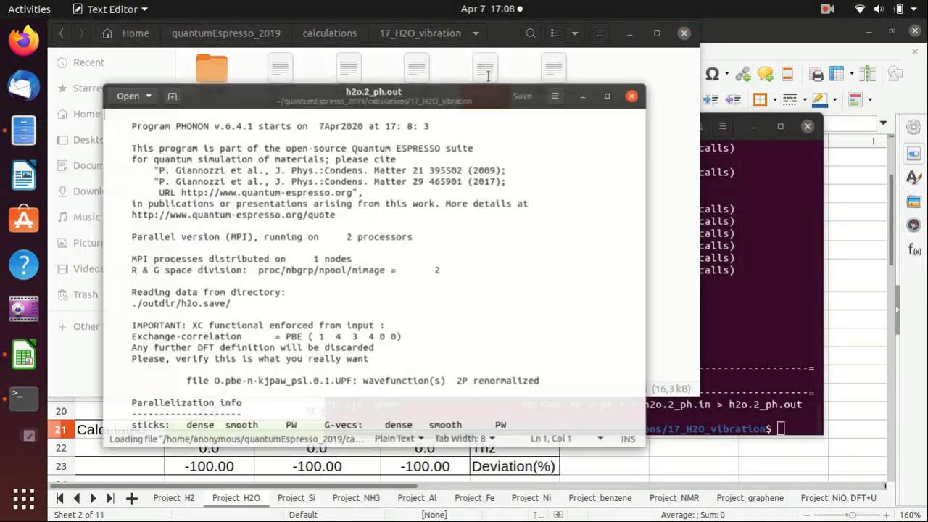
{"action": "scroll", "coordinate": [621, 108], "scroll_direction": "down", "scroll_amount": 3}
{"action": "left_click_drag", "start_coordinate": [670, 87], "coordinate": [658, 351]}
{"action": "scroll", "coordinate": [659, 344], "scroll_direction": "up", "scroll_amount": 5}
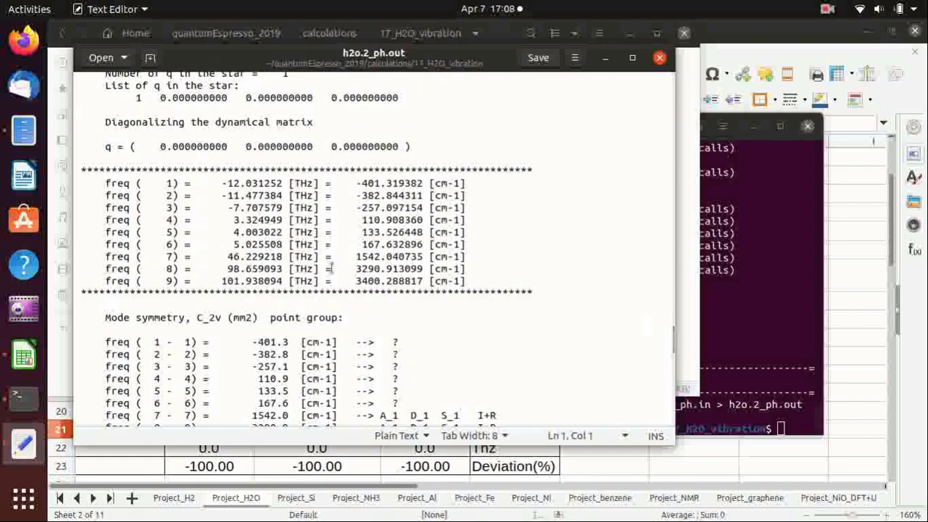
{"action": "left_click_drag", "start_coordinate": [106, 183], "coordinate": [480, 281]}
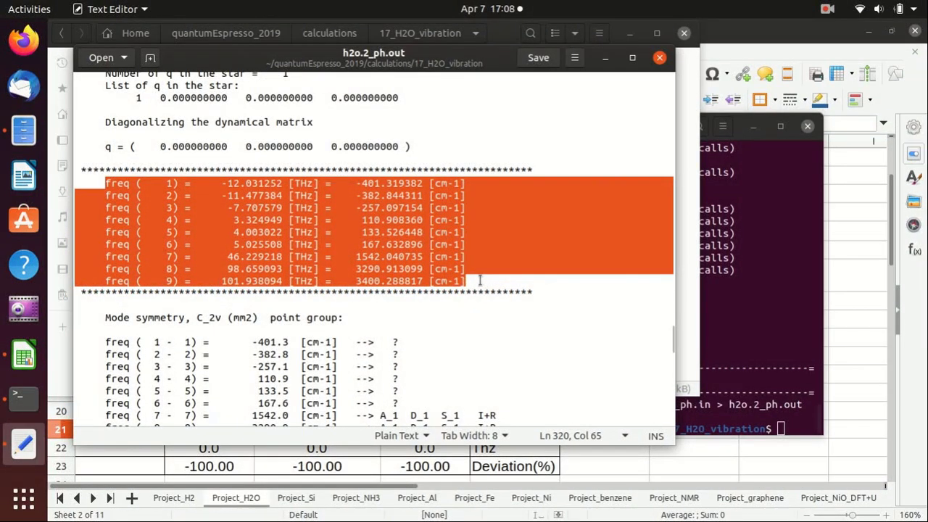
{"action": "left_click", "coordinate": [479, 281]}
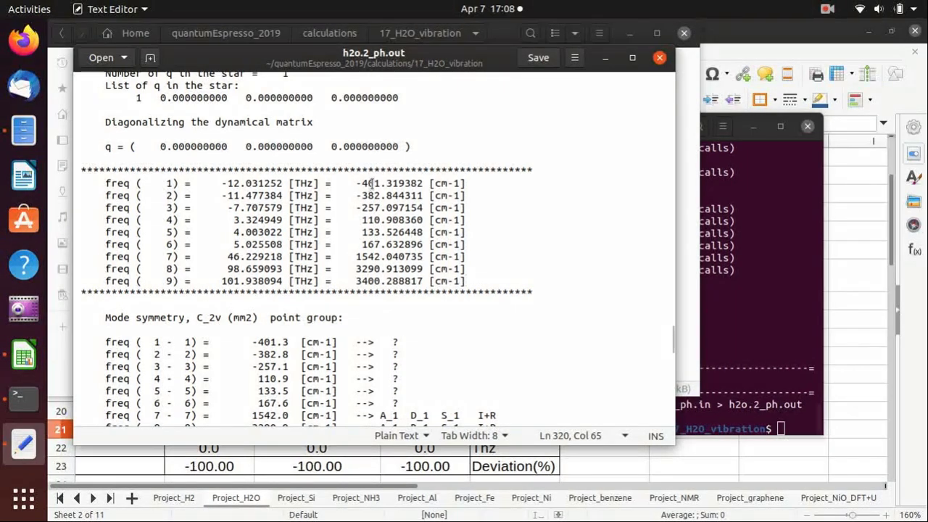
Look over the six near-zero modes and select mode 7's 1542.040735 cm-1 bending frequency
{"action": "left_click", "coordinate": [370, 183]}
{"action": "left_click", "coordinate": [373, 196]}
{"action": "left_click", "coordinate": [374, 208]}
{"action": "left_click", "coordinate": [374, 220]}
{"action": "left_click", "coordinate": [374, 232]}
{"action": "left_click", "coordinate": [374, 244]}
{"action": "left_click_drag", "start_coordinate": [356, 183], "coordinate": [426, 242]}
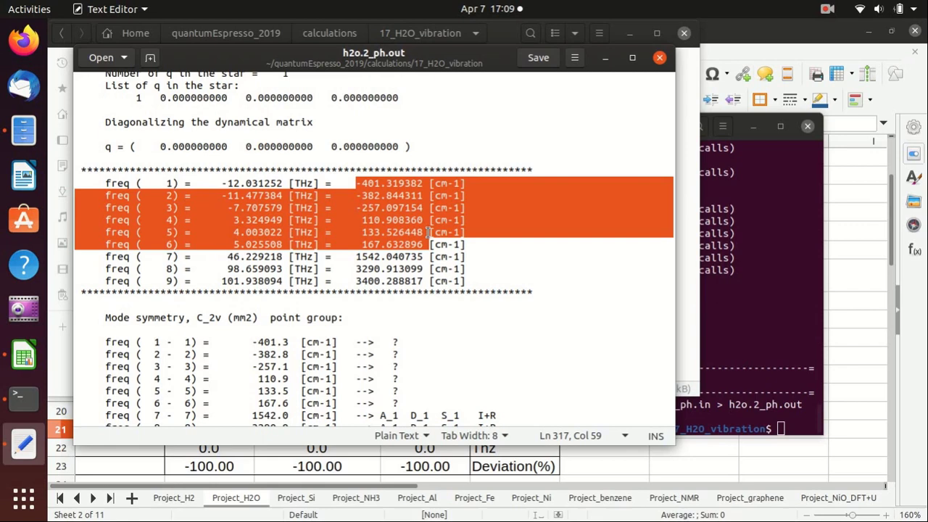
{"action": "left_click", "coordinate": [397, 211]}
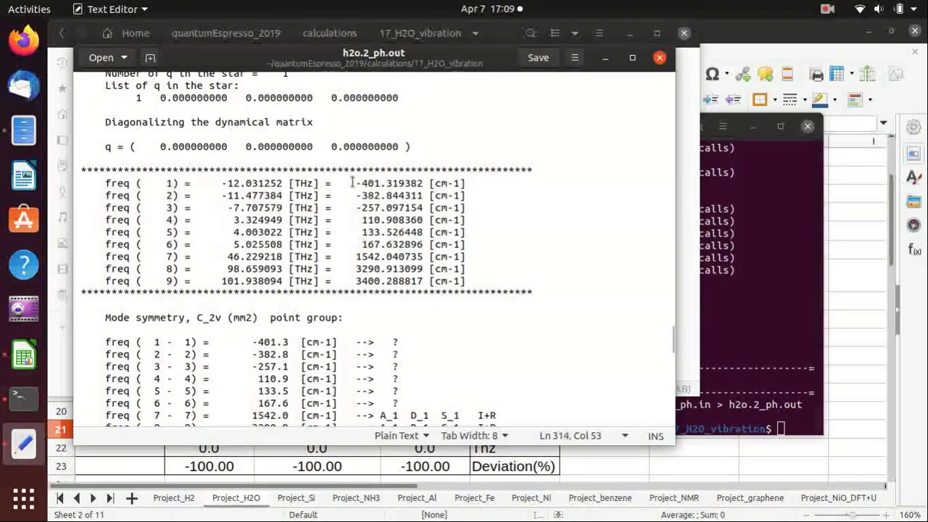
{"action": "left_click_drag", "start_coordinate": [356, 183], "coordinate": [367, 183]}
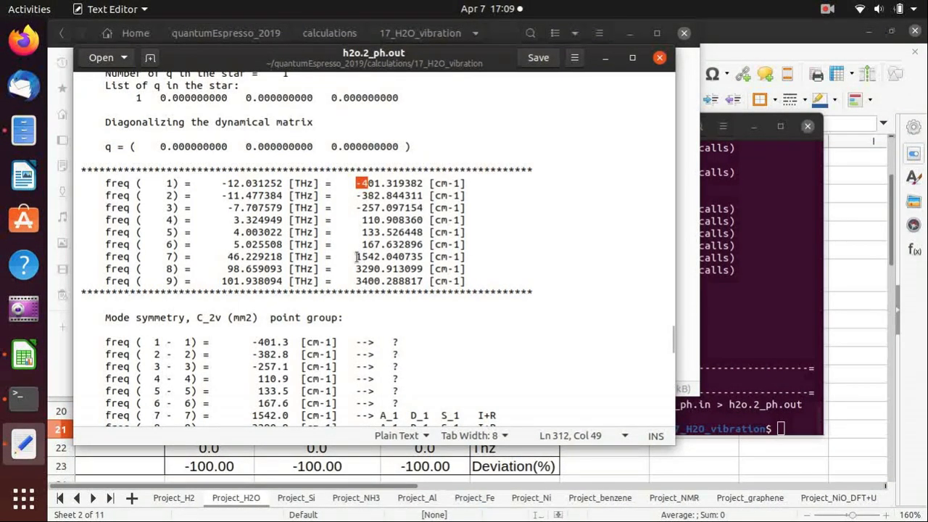
{"action": "left_click_drag", "start_coordinate": [356, 256], "coordinate": [423, 256]}
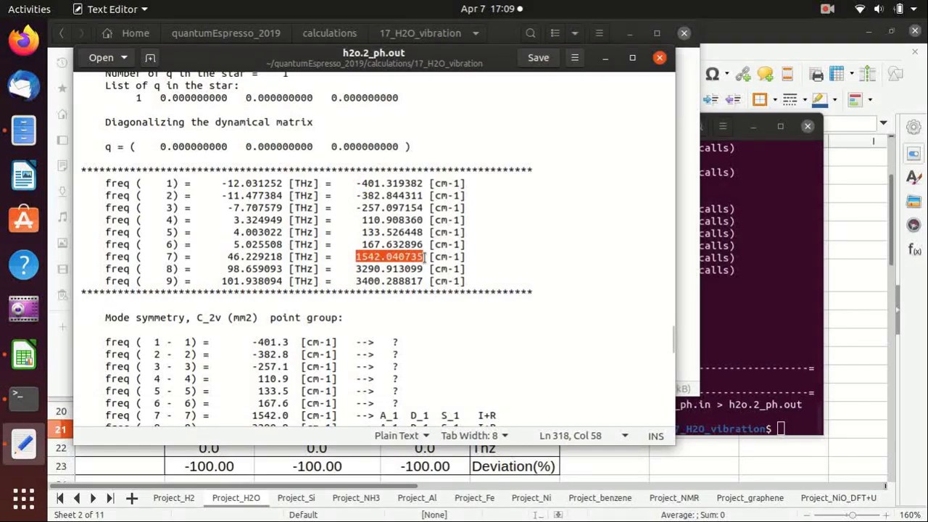
{"action": "left_click", "coordinate": [853, 292]}
Paste 1542.040735 into D21 and copy mode 8's 3290.913099 into C21
{"action": "left_click", "coordinate": [336, 430]}
{"action": "key", "text": "ctrl+v"}
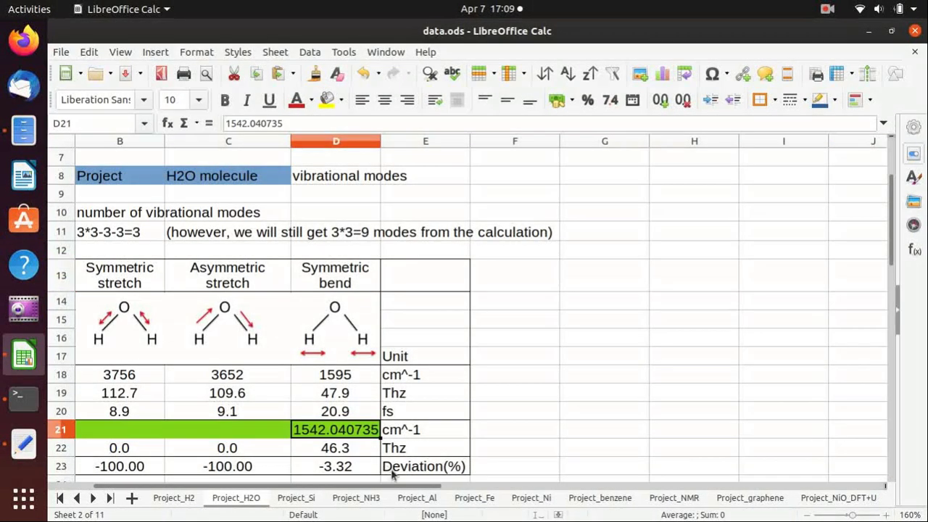
{"action": "left_click_drag", "start_coordinate": [397, 487], "coordinate": [353, 487]}
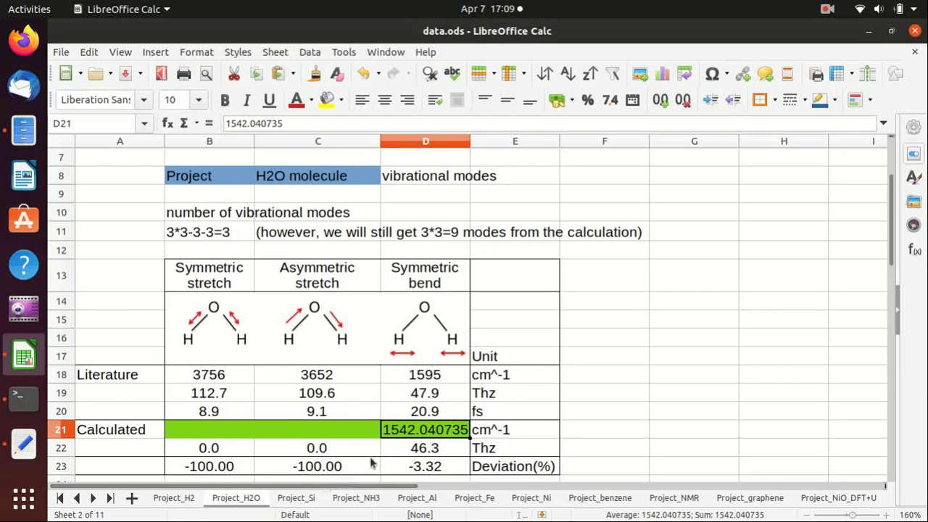
{"action": "key", "text": "alt+Tab"}
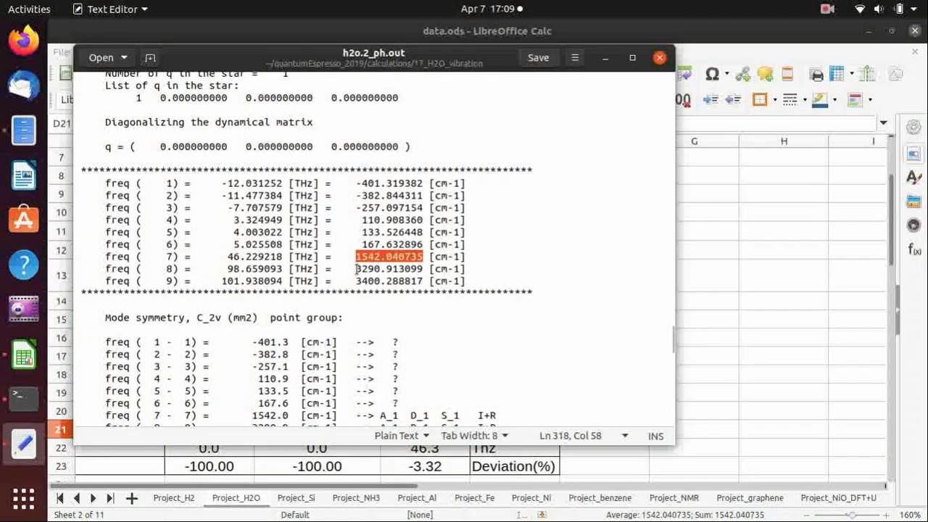
{"action": "left_click_drag", "start_coordinate": [356, 269], "coordinate": [424, 268]}
{"action": "left_click", "coordinate": [767, 336]}
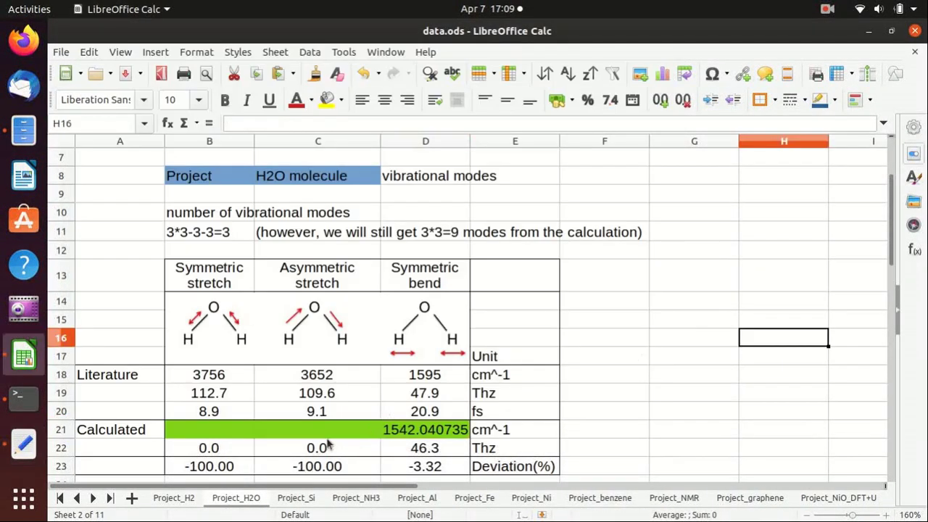
{"action": "left_click", "coordinate": [327, 430]}
{"action": "key", "text": "ctrl+v"}
Copy mode 9's 3400.288817 frequency into cell B21
{"action": "key", "text": "alt+Tab"}
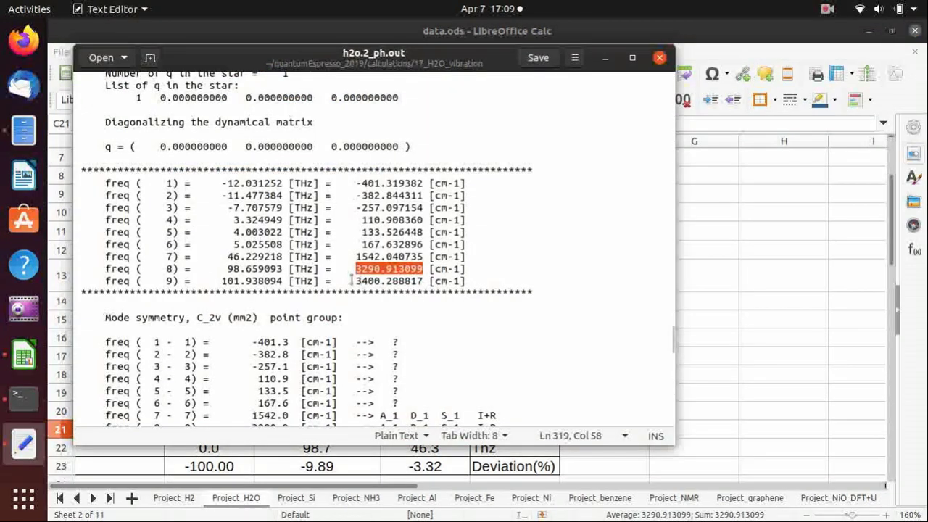
{"action": "left_click_drag", "start_coordinate": [356, 281], "coordinate": [423, 280]}
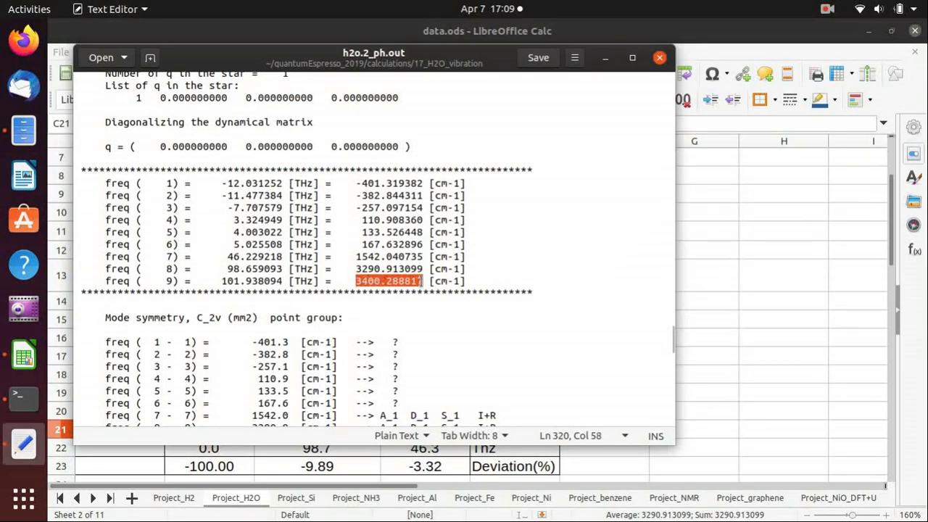
{"action": "left_click", "coordinate": [704, 350]}
{"action": "left_click", "coordinate": [209, 430]}
{"action": "key", "text": "ctrl+v"}
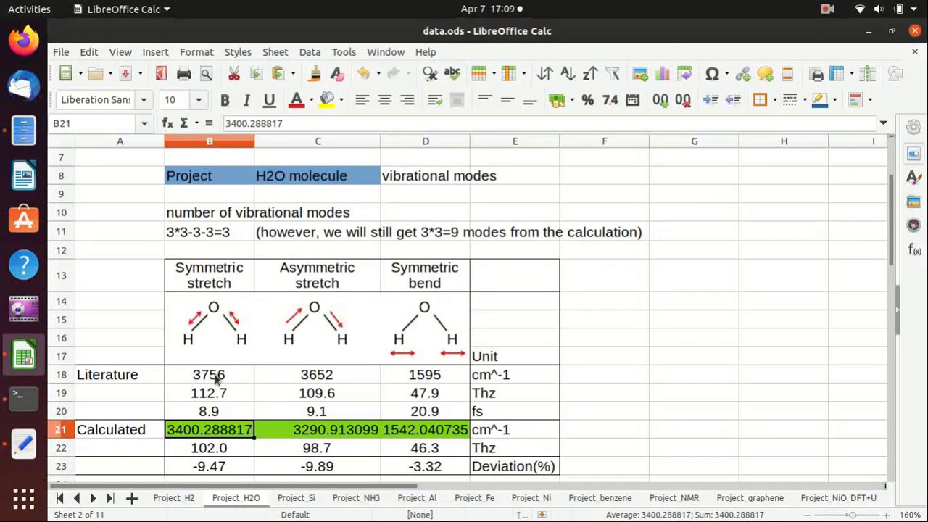
Check the deviation formulas in B23, C23 and D23 giving -9.47, -9.89 and -3.32%
{"action": "left_click", "coordinate": [234, 469]}
{"action": "left_click", "coordinate": [348, 471]}
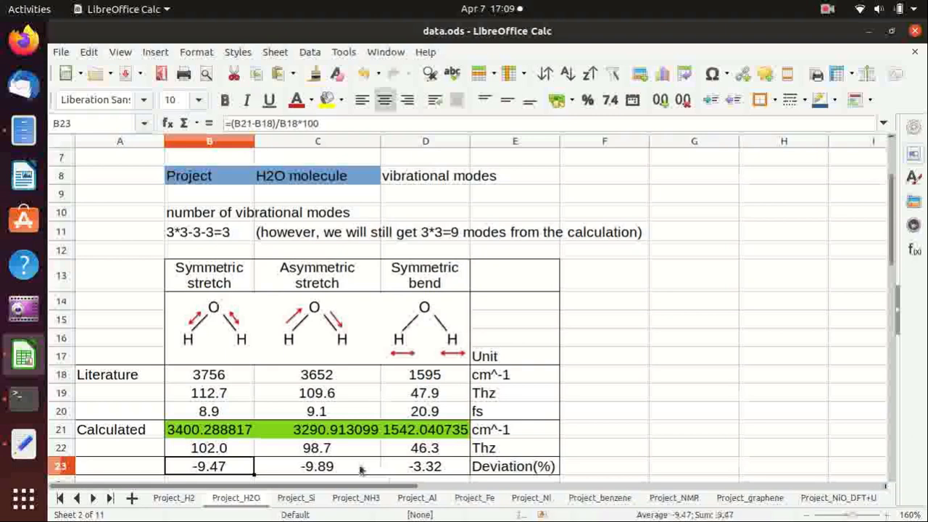
{"action": "left_click", "coordinate": [392, 472]}
{"action": "left_click", "coordinate": [608, 383]}
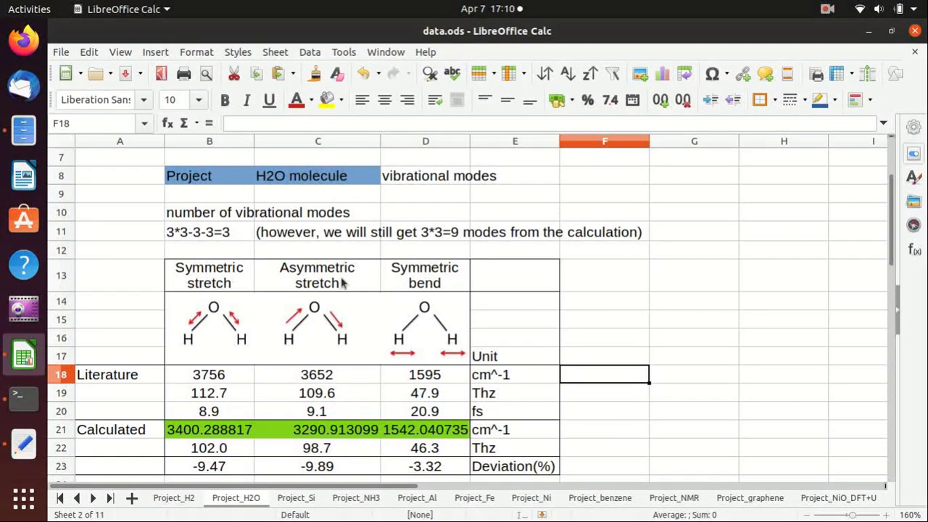
{"action": "left_click", "coordinate": [422, 286]}
{"action": "left_click", "coordinate": [251, 469]}
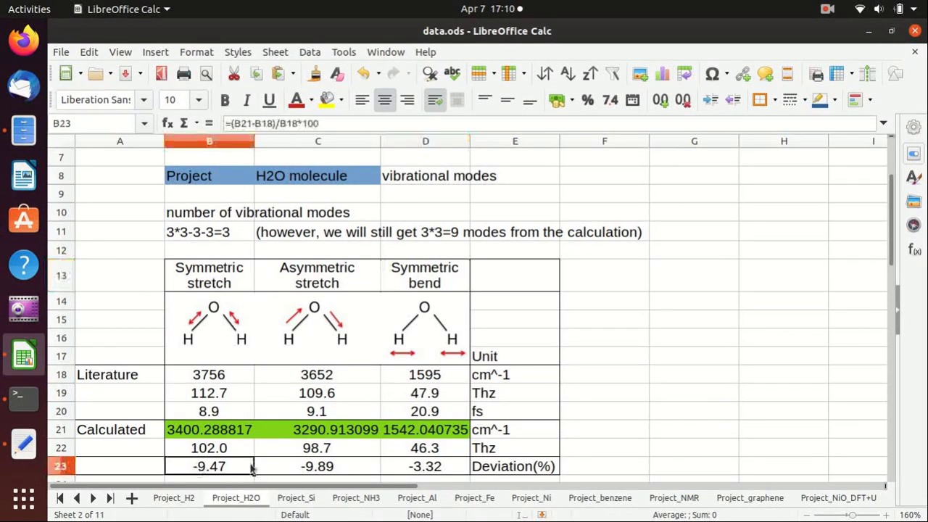
{"action": "left_click", "coordinate": [288, 470]}
{"action": "left_click", "coordinate": [428, 471]}
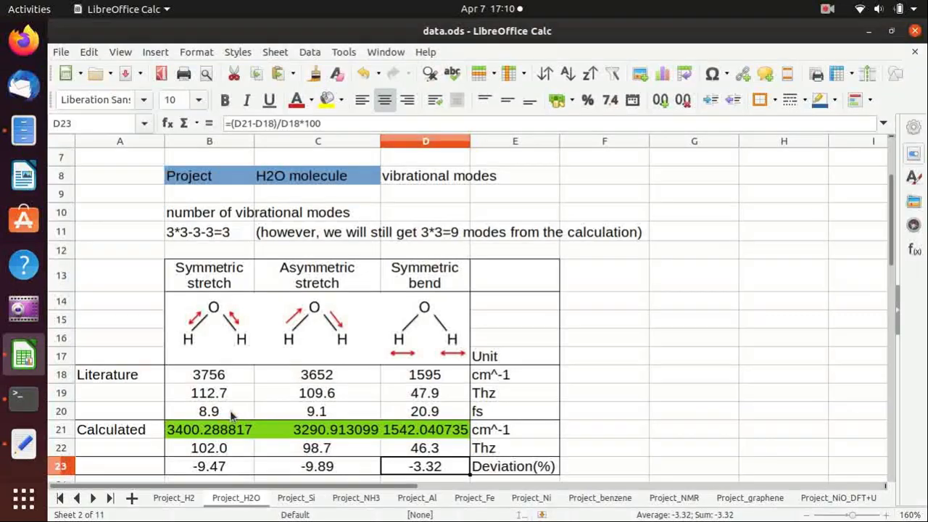
{"action": "left_click", "coordinate": [231, 413]}
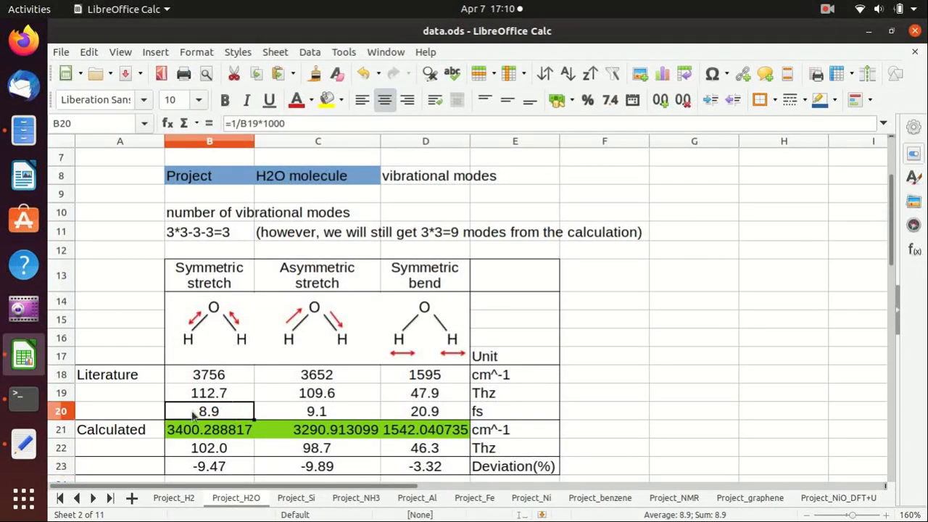